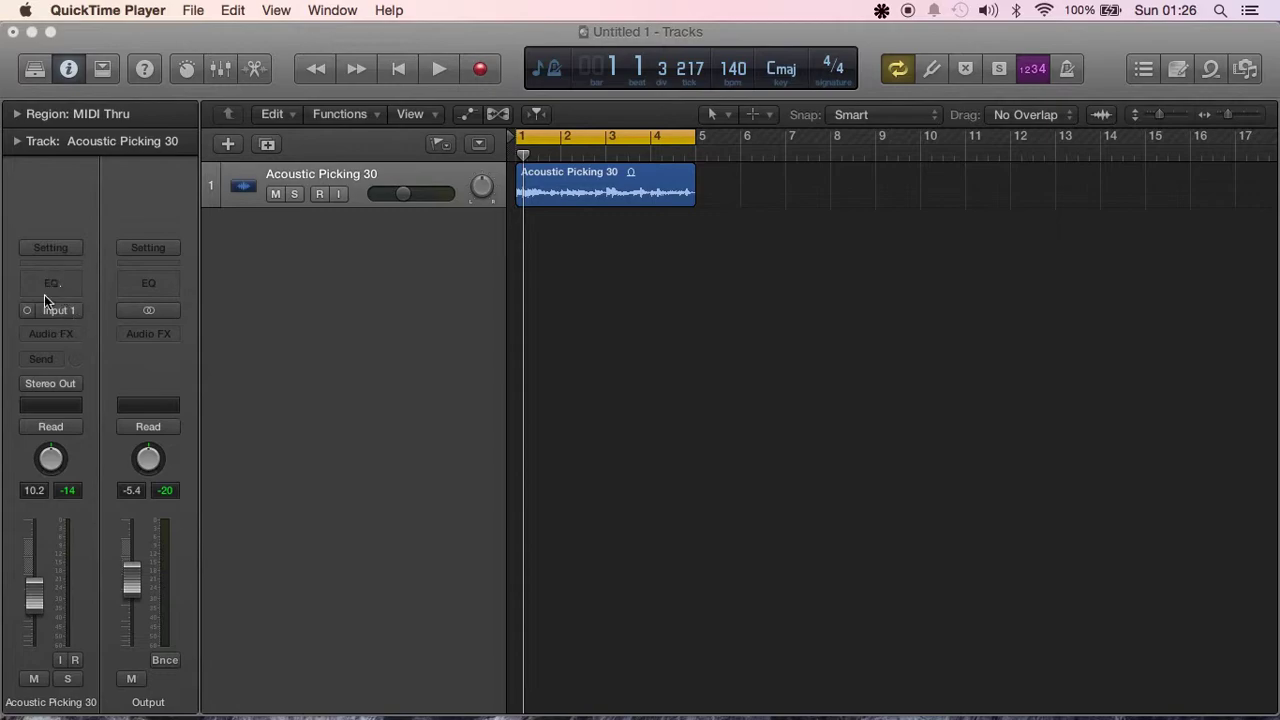
# Insert a Channel EQ on the Acoustic Picking 30 track and place its window in the middle of the workspace
pyautogui.click(65, 337)
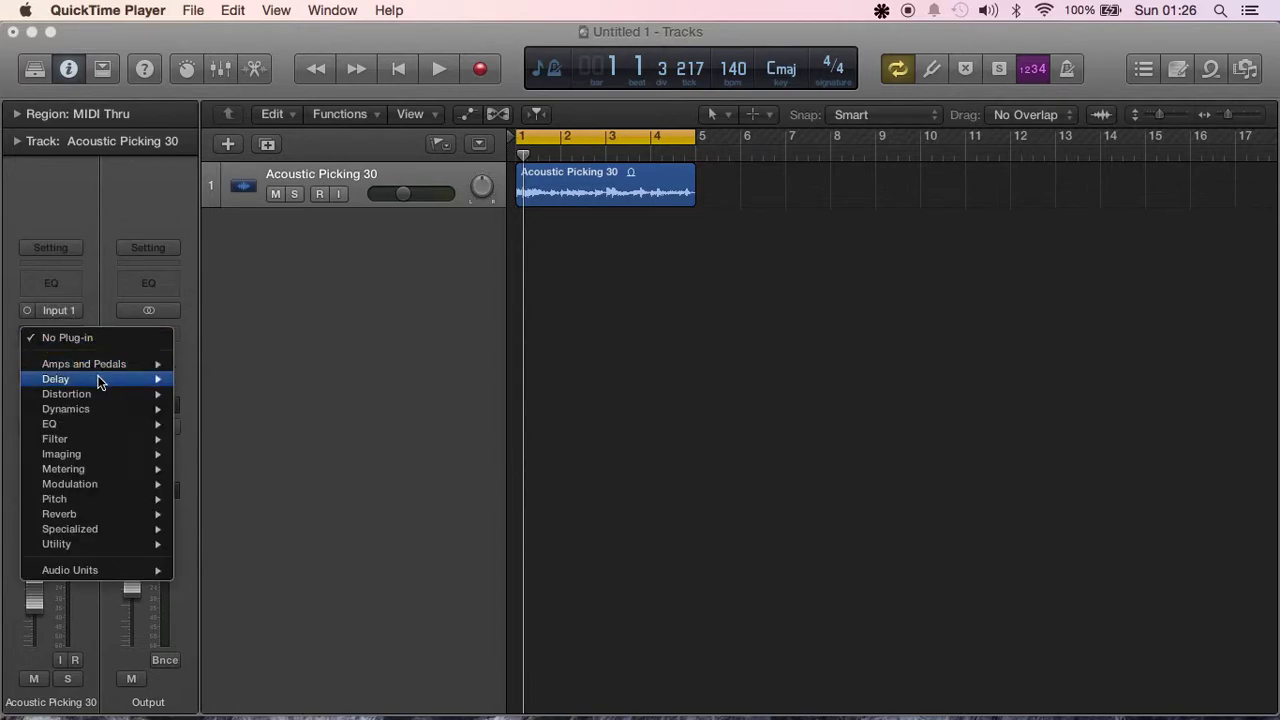
pyautogui.moveTo(116, 422)
pyautogui.click(349, 426)
pyautogui.moveTo(301, 78); pyautogui.dragTo(583, 239)
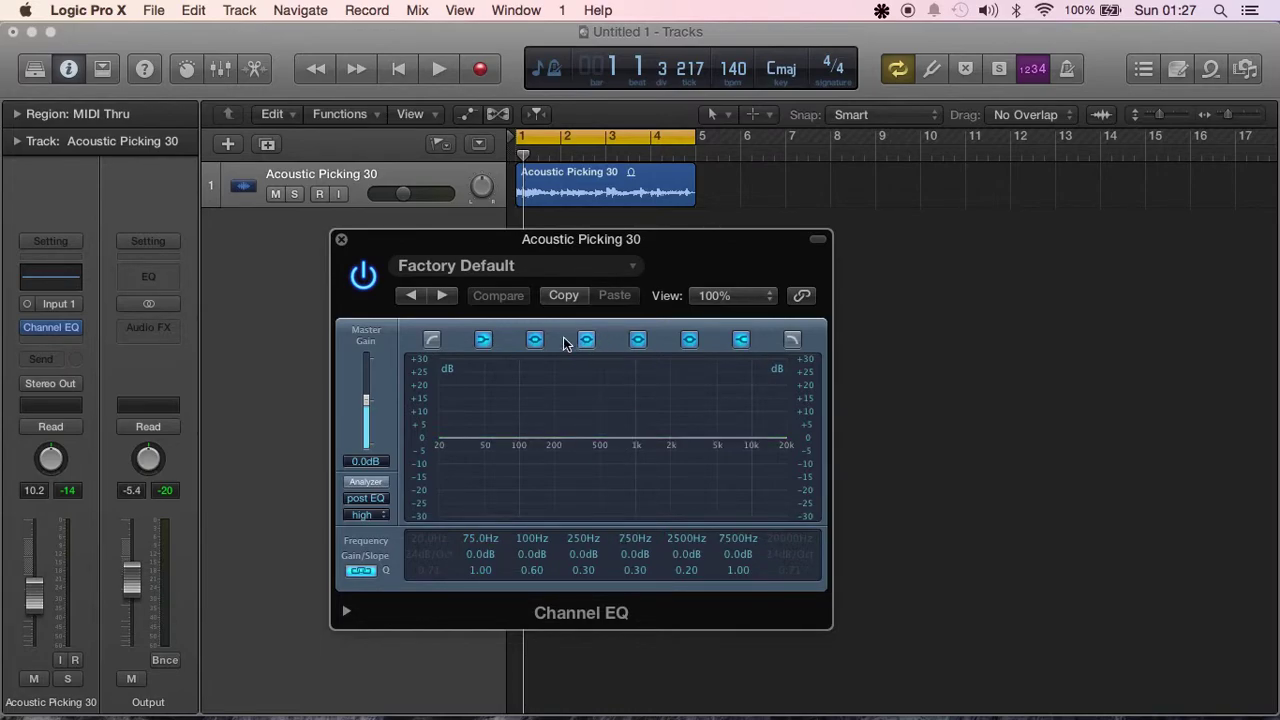
# Turn off the six active EQ bands, from the low shelf through the high shelf
pyautogui.click(484, 339)
pyautogui.click(535, 339)
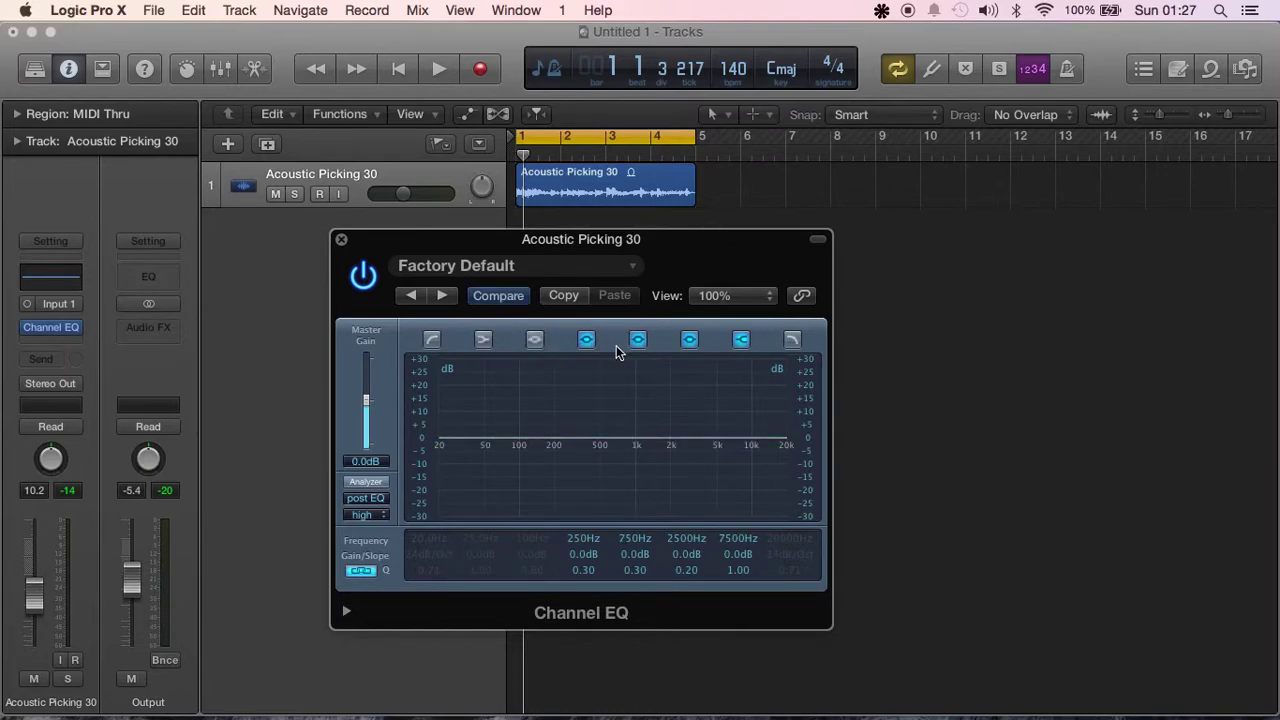
pyautogui.click(587, 340)
pyautogui.click(638, 340)
pyautogui.click(689, 340)
pyautogui.click(741, 340)
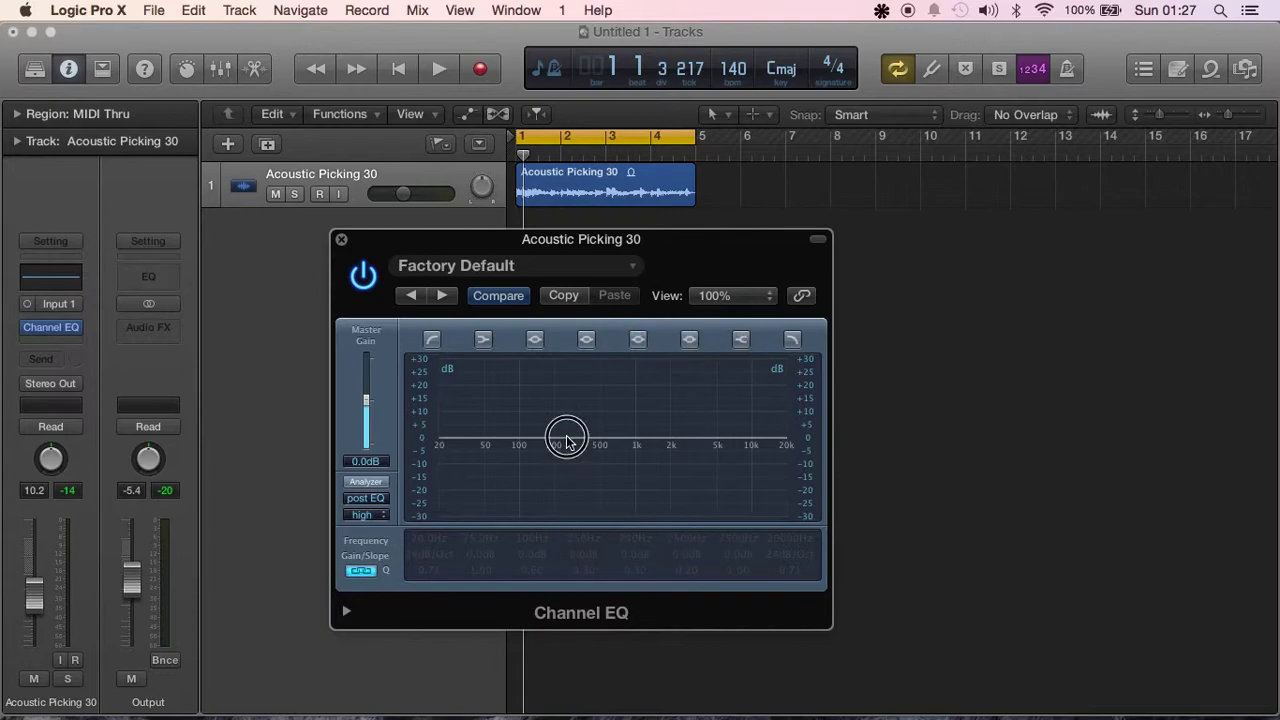
# Turn the low shelf, the four parametric bands and the high shelf back on
pyautogui.click(485, 340)
pyautogui.click(535, 339)
pyautogui.click(587, 340)
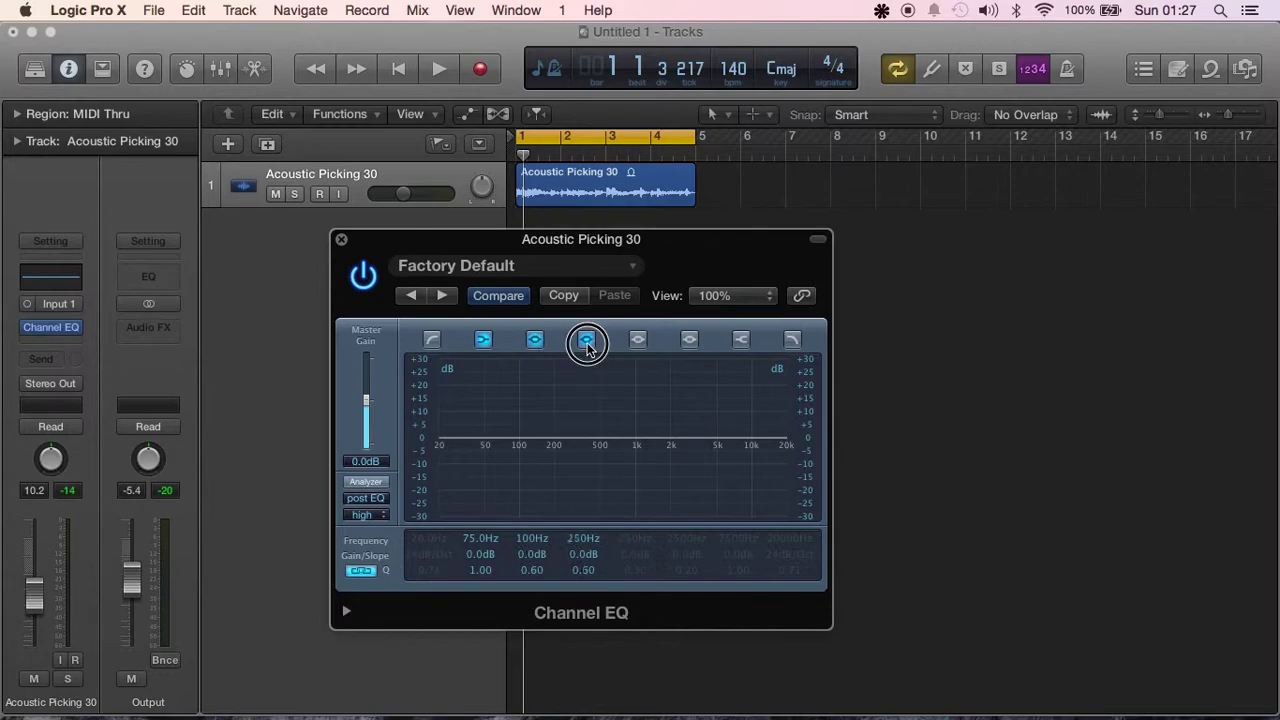
pyautogui.click(638, 340)
pyautogui.click(689, 340)
pyautogui.click(741, 340)
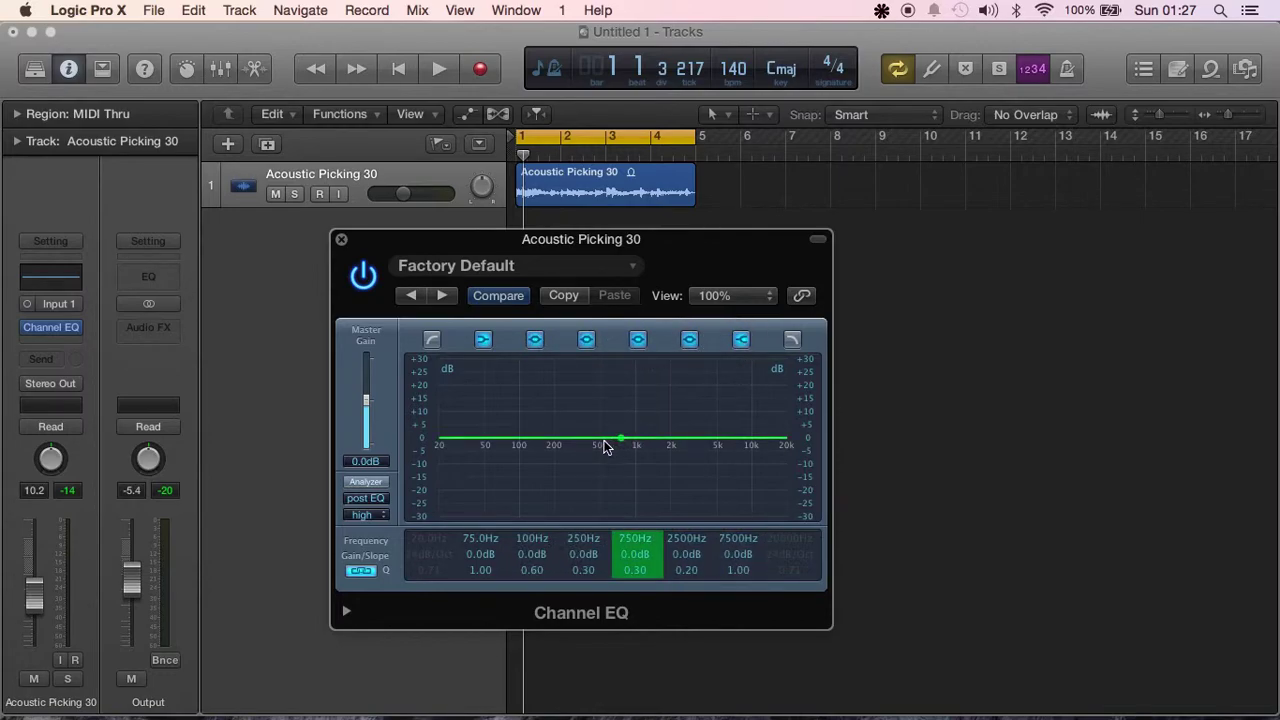
# Reshape the curve by pulling the 750 Hz band to about 24.5 Hz at -21 dB and the low shelf to about 182 Hz at -1 dB
pyautogui.moveTo(623, 445); pyautogui.dragTo(446, 501)
pyautogui.moveTo(486, 449); pyautogui.dragTo(528, 451)
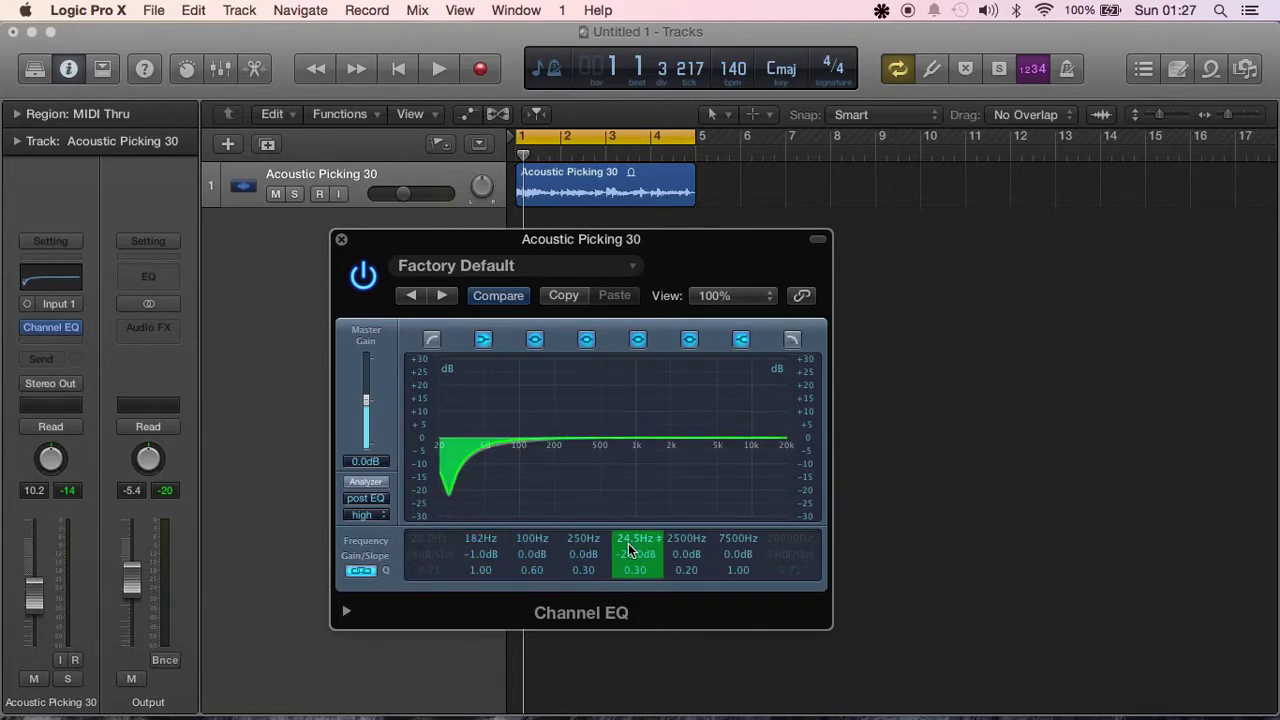
# Set the 250 Hz band's frequency to 750 Hz and raise its gain to +10.5 dB
pyautogui.moveTo(606, 539); pyautogui.dragTo(608, 486)
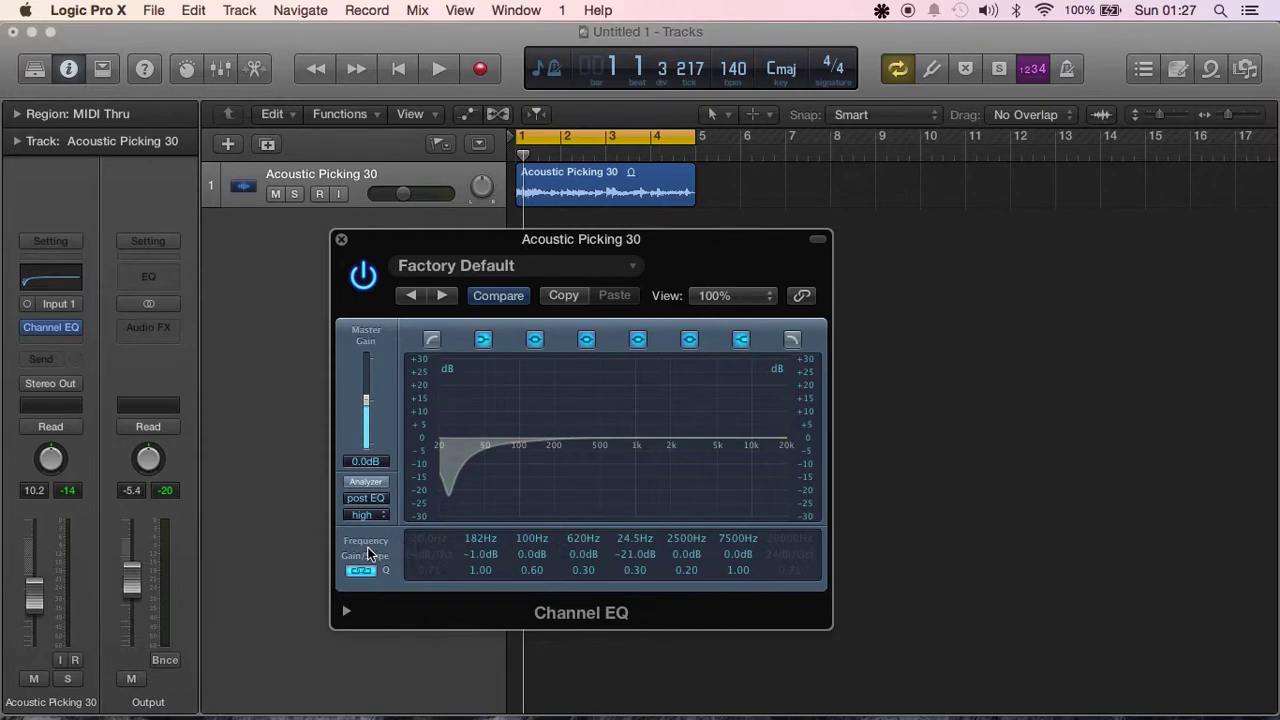
pyautogui.moveTo(599, 540); pyautogui.dragTo(602, 528)
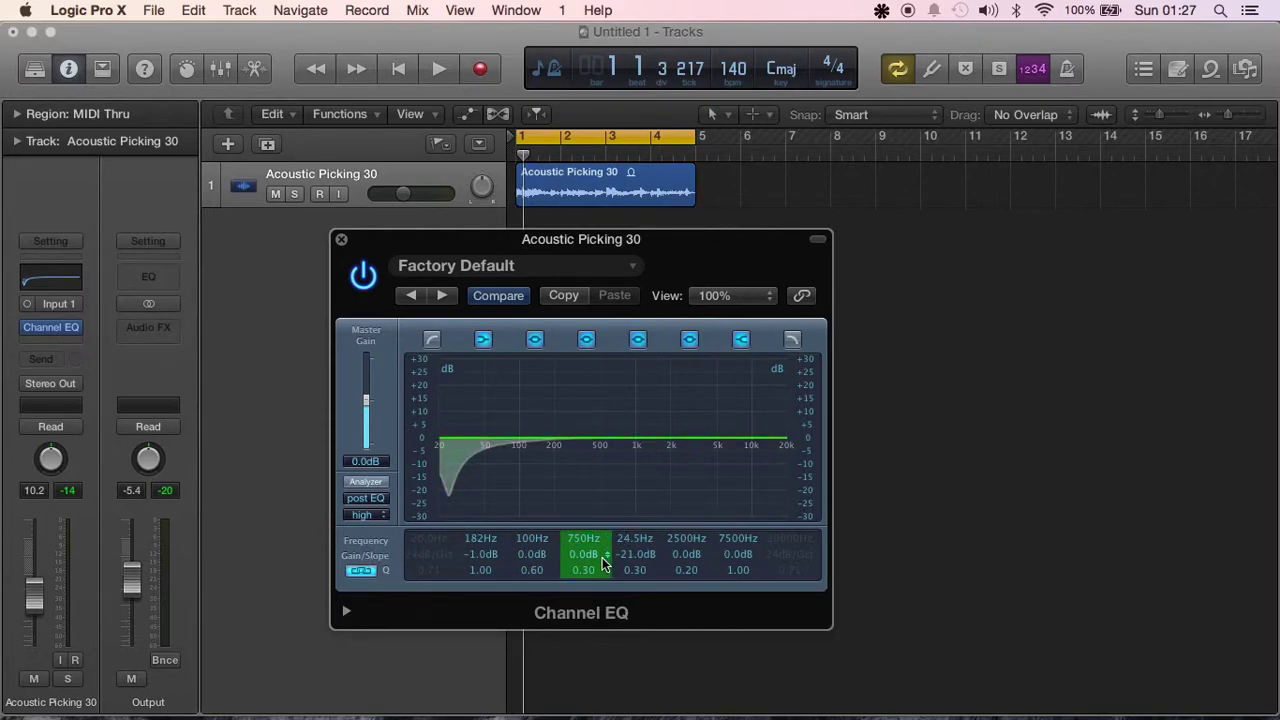
pyautogui.moveTo(596, 556)
pyautogui.mouseDown()
pyautogui.moveTo(608, 533)
pyautogui.moveTo(611, 587)
pyautogui.moveTo(603, 514)
pyautogui.moveTo(614, 540)
pyautogui.mouseUp()
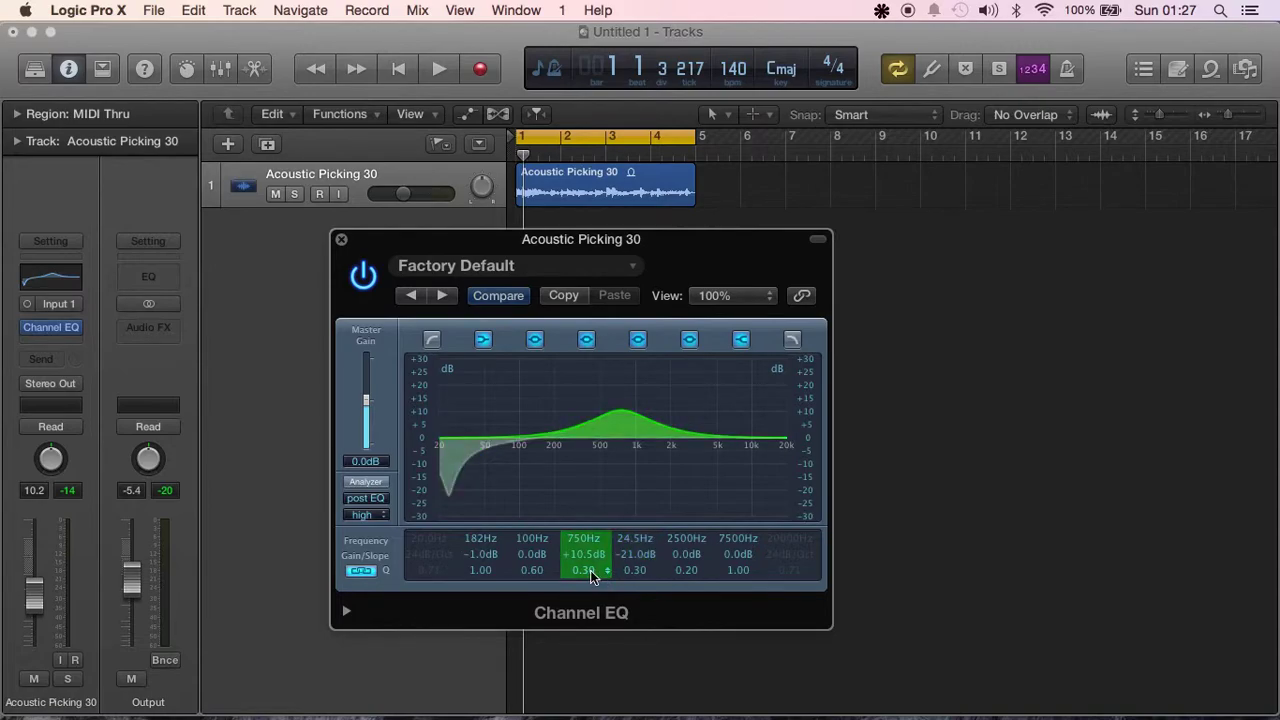
# Turn the boosted 750 Hz band into a narrow cut with Q 2.60 and -19 dB gain, centred on 560 Hz
pyautogui.moveTo(607, 569); pyautogui.dragTo(605, 655)
pyautogui.moveTo(604, 583); pyautogui.dragTo(600, 622)
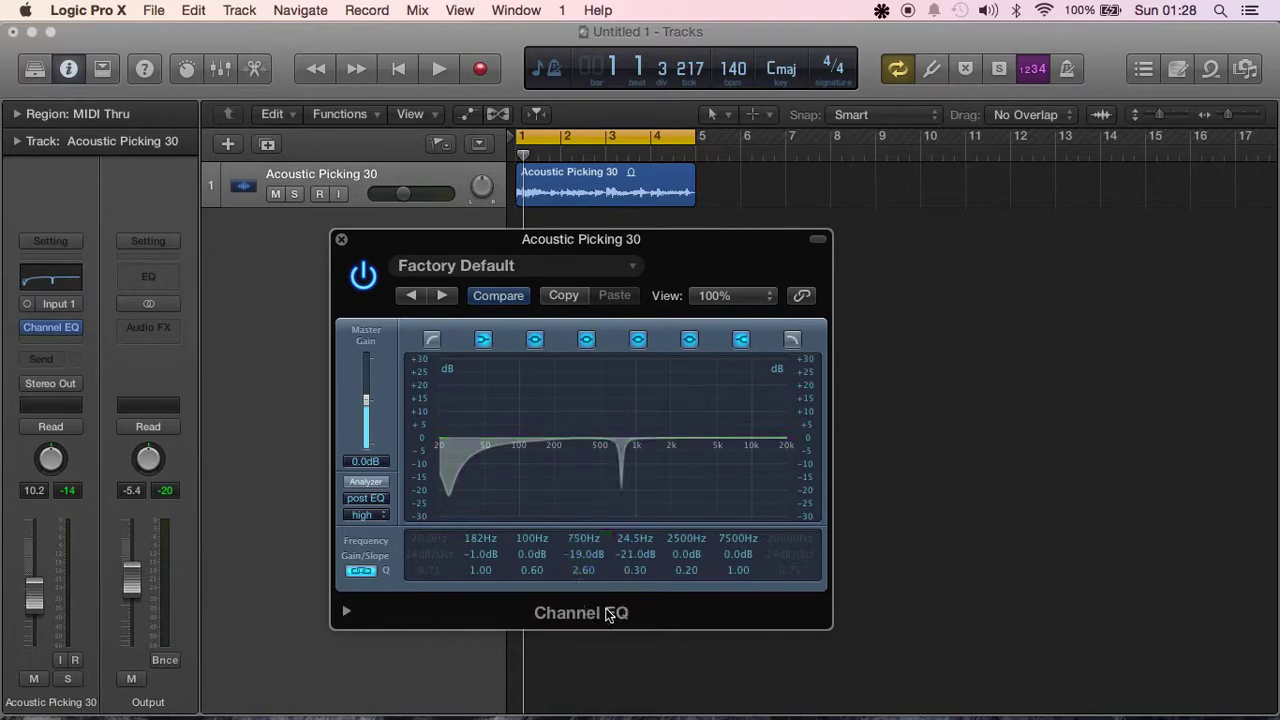
pyautogui.moveTo(600, 540)
pyautogui.mouseDown()
pyautogui.moveTo(609, 463)
pyautogui.moveTo(598, 635)
pyautogui.moveTo(600, 446)
pyautogui.moveTo(591, 577)
pyautogui.moveTo(600, 449)
pyautogui.moveTo(600, 556)
pyautogui.moveTo(597, 503)
pyautogui.moveTo(590, 548)
pyautogui.mouseUp()
# Recall the Channel EQ's default setting to clear the curve
pyautogui.click(575, 272)
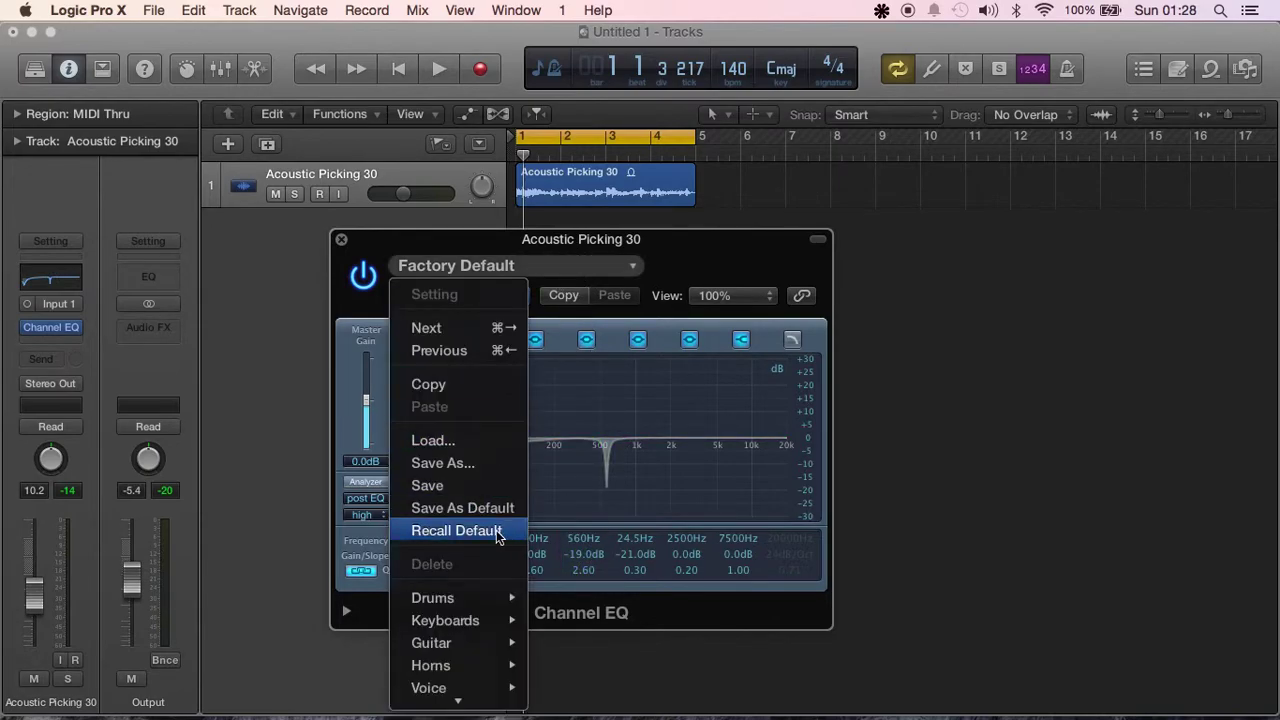
pyautogui.click(497, 534)
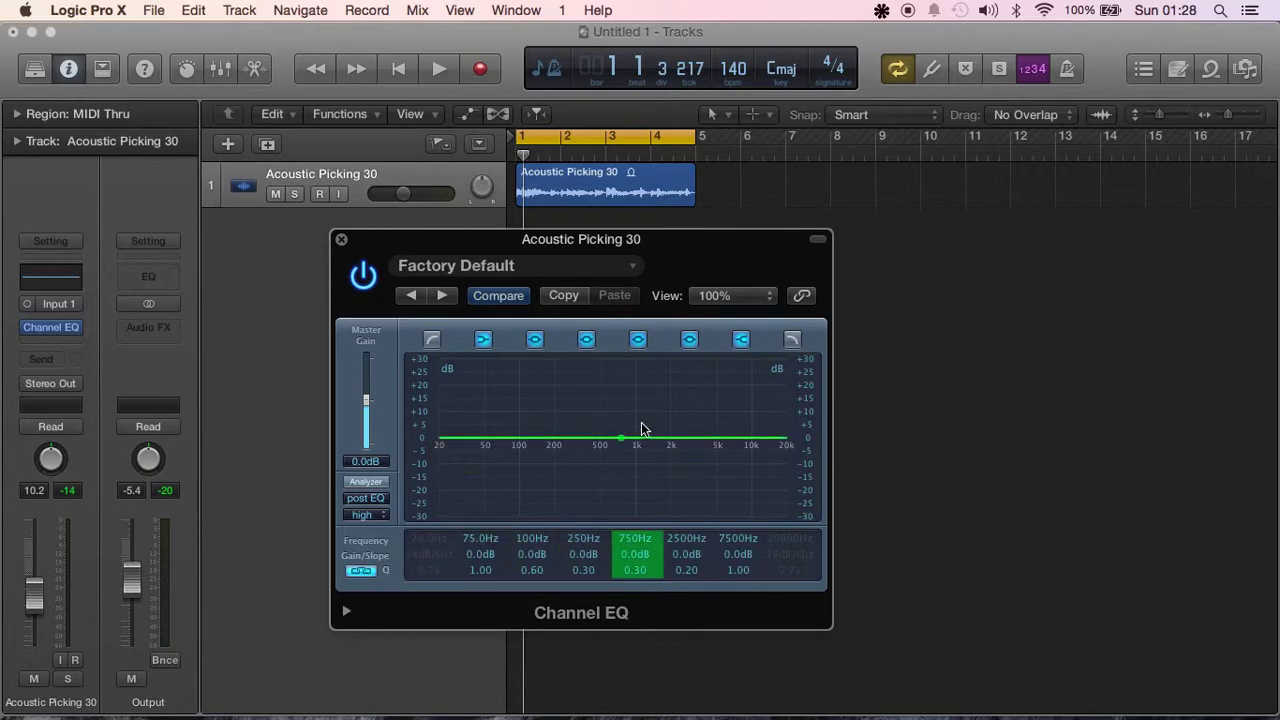
# Try a boost of about 3 dB at 690 Hz with the 750 Hz band, and recall the default setting again
pyautogui.moveTo(621, 442); pyautogui.dragTo(615, 400)
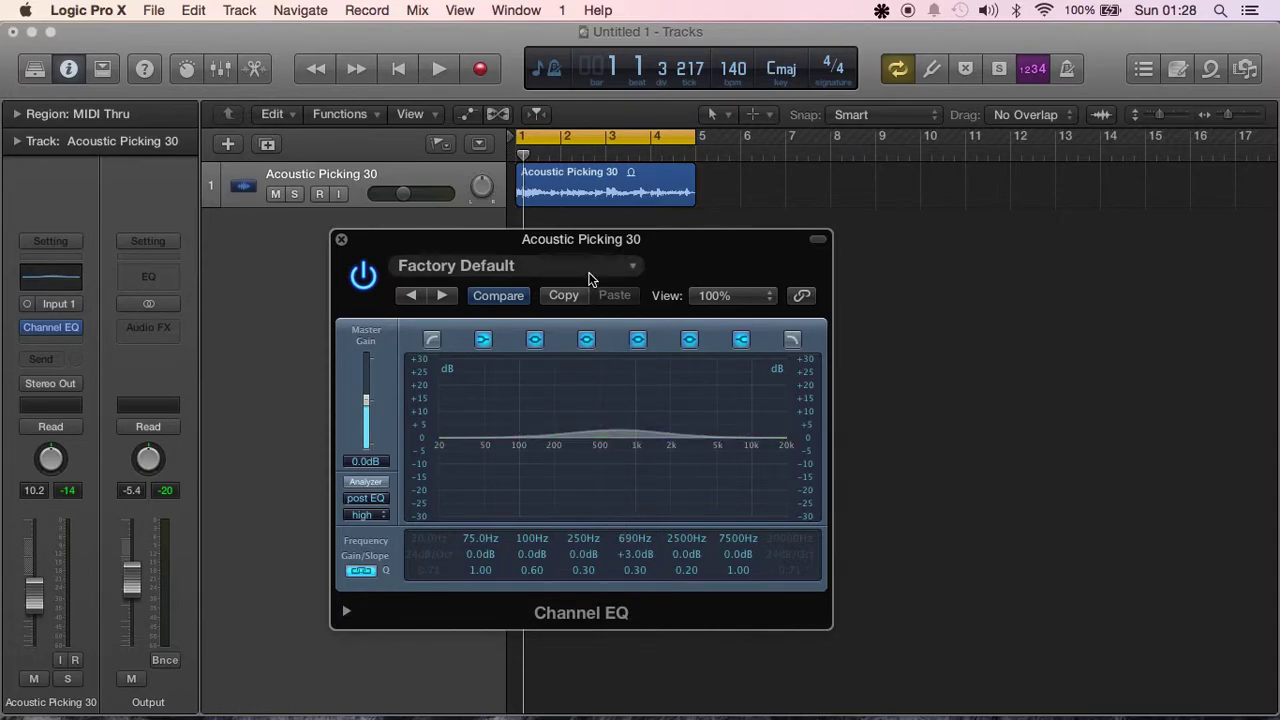
pyautogui.click(588, 272)
pyautogui.click(475, 530)
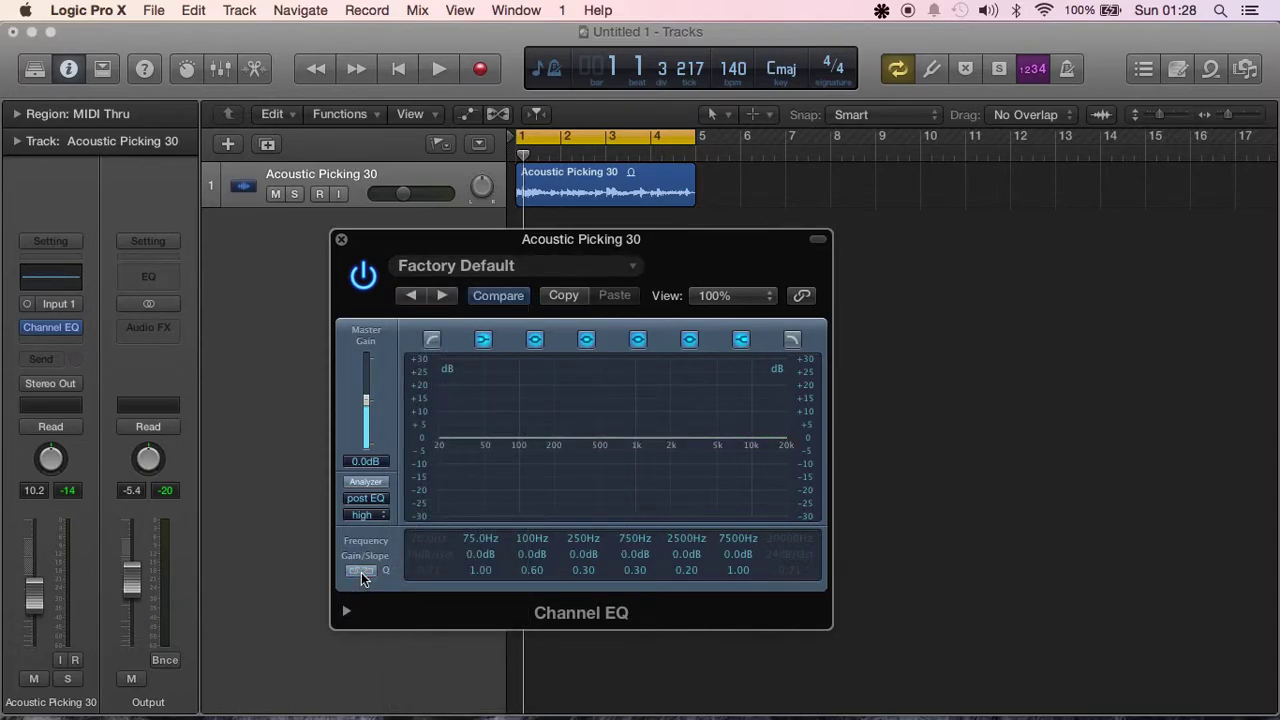
# Move the 750 Hz band to about 740 Hz at 0 dB, and re-enable Gain-Q coupling
pyautogui.moveTo(618, 440)
pyautogui.mouseDown()
pyautogui.moveTo(620, 343)
pyautogui.moveTo(608, 417)
pyautogui.moveTo(614, 347)
pyautogui.moveTo(620, 441)
pyautogui.mouseUp()
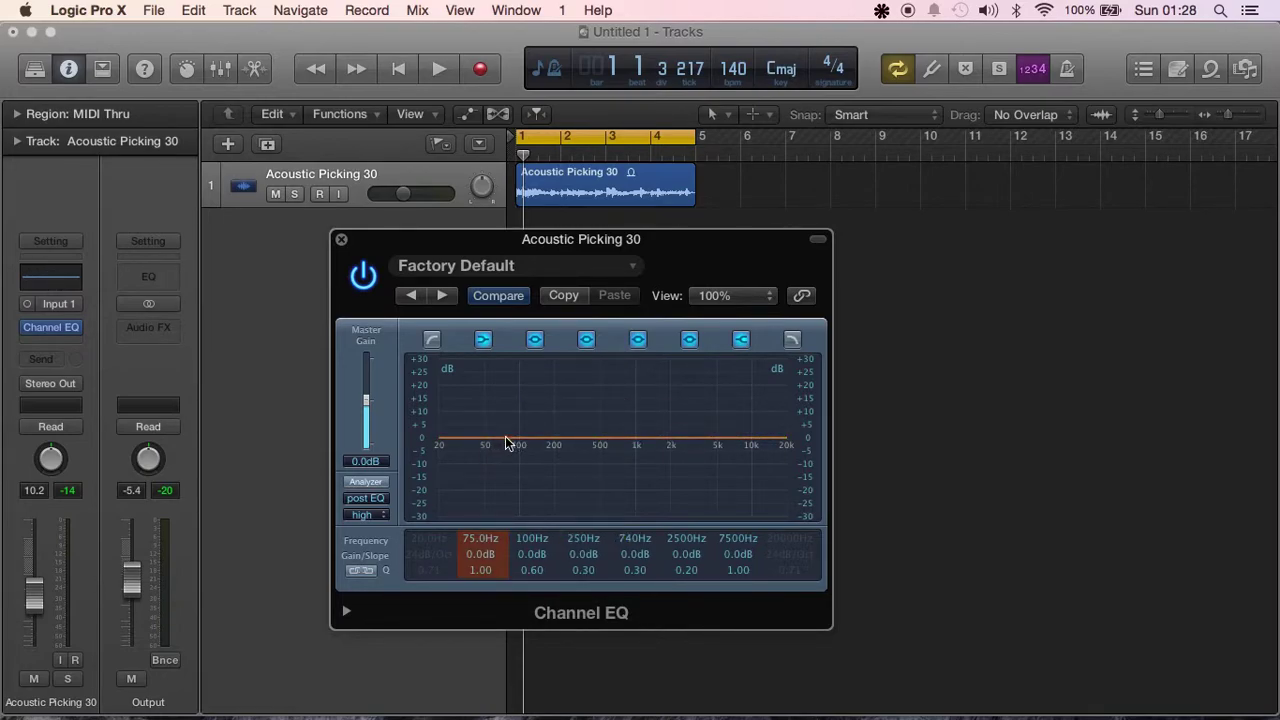
pyautogui.click(361, 570)
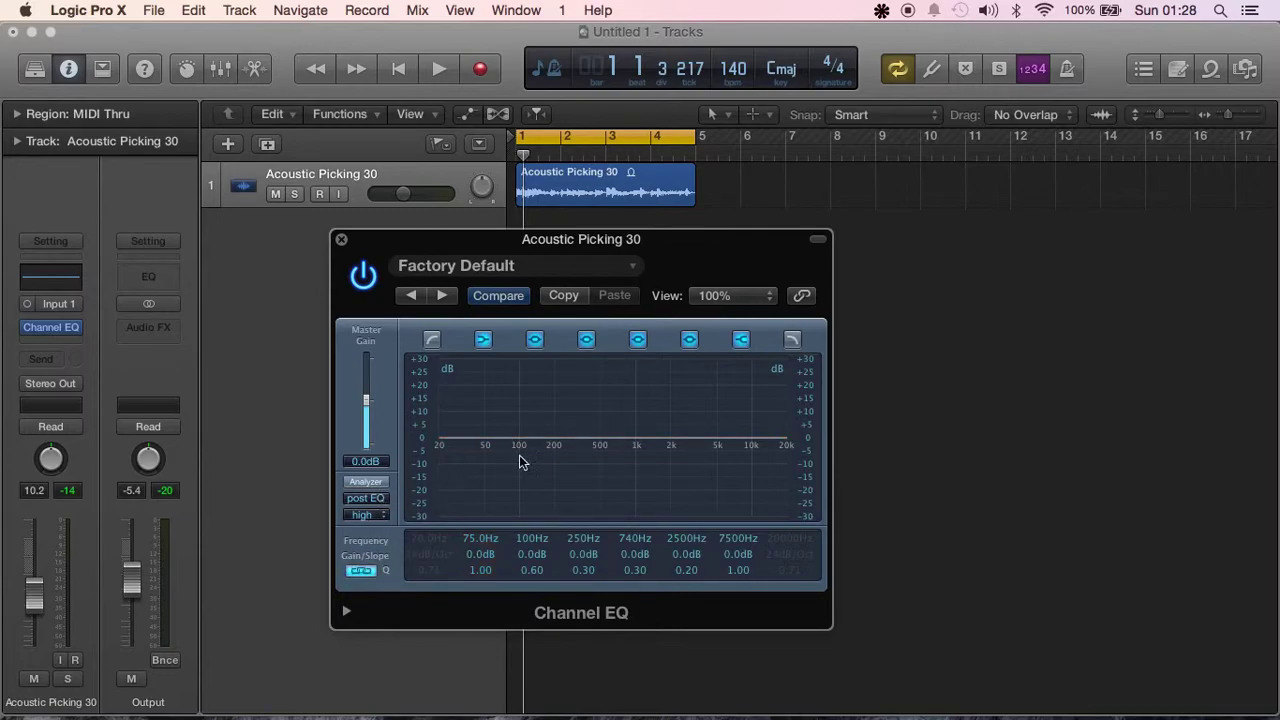
# Boost the 100 Hz band by about 1.5 dB at 94 Hz, and lower the master gain to -3.0 dB
pyautogui.moveTo(533, 440)
pyautogui.mouseDown()
pyautogui.moveTo(517, 437)
pyautogui.moveTo(517, 394)
pyautogui.moveTo(605, 400)
pyautogui.moveTo(549, 391)
pyautogui.moveTo(515, 437)
pyautogui.mouseUp()
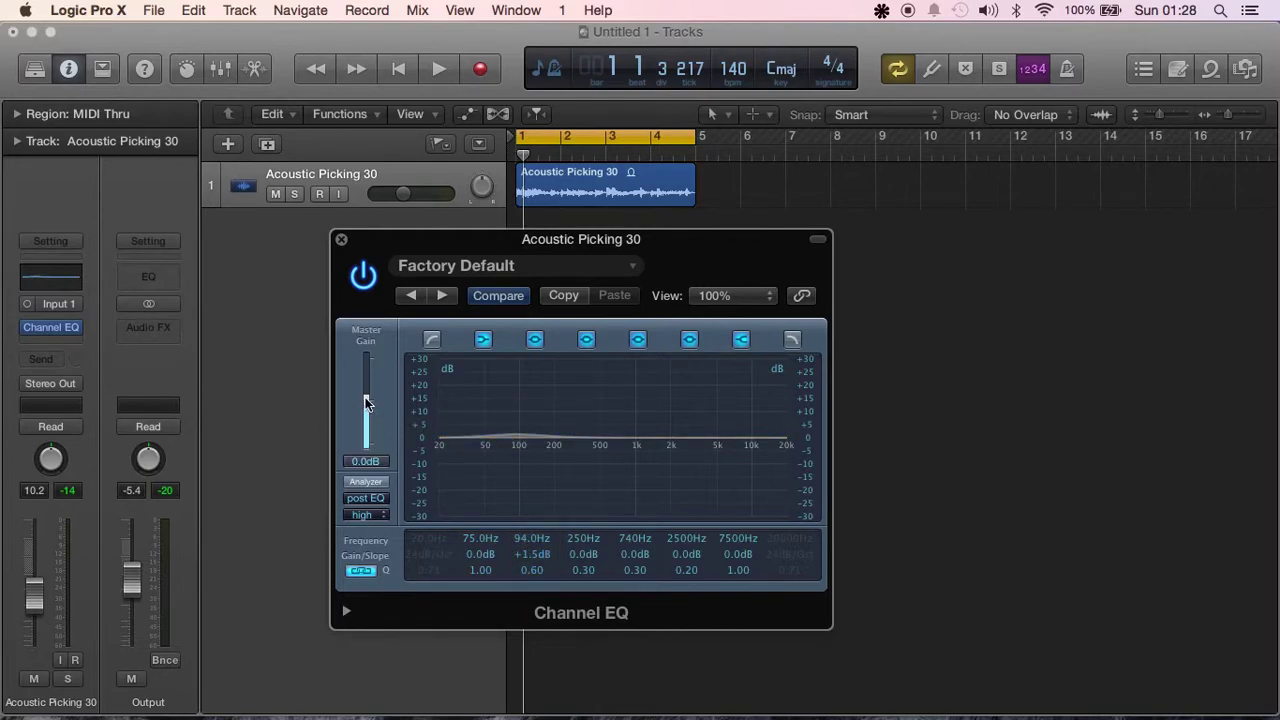
pyautogui.moveTo(366, 402)
pyautogui.mouseDown()
pyautogui.moveTo(365, 390)
pyautogui.moveTo(365, 422)
pyautogui.moveTo(366, 394)
pyautogui.moveTo(366, 407)
pyautogui.mouseUp()
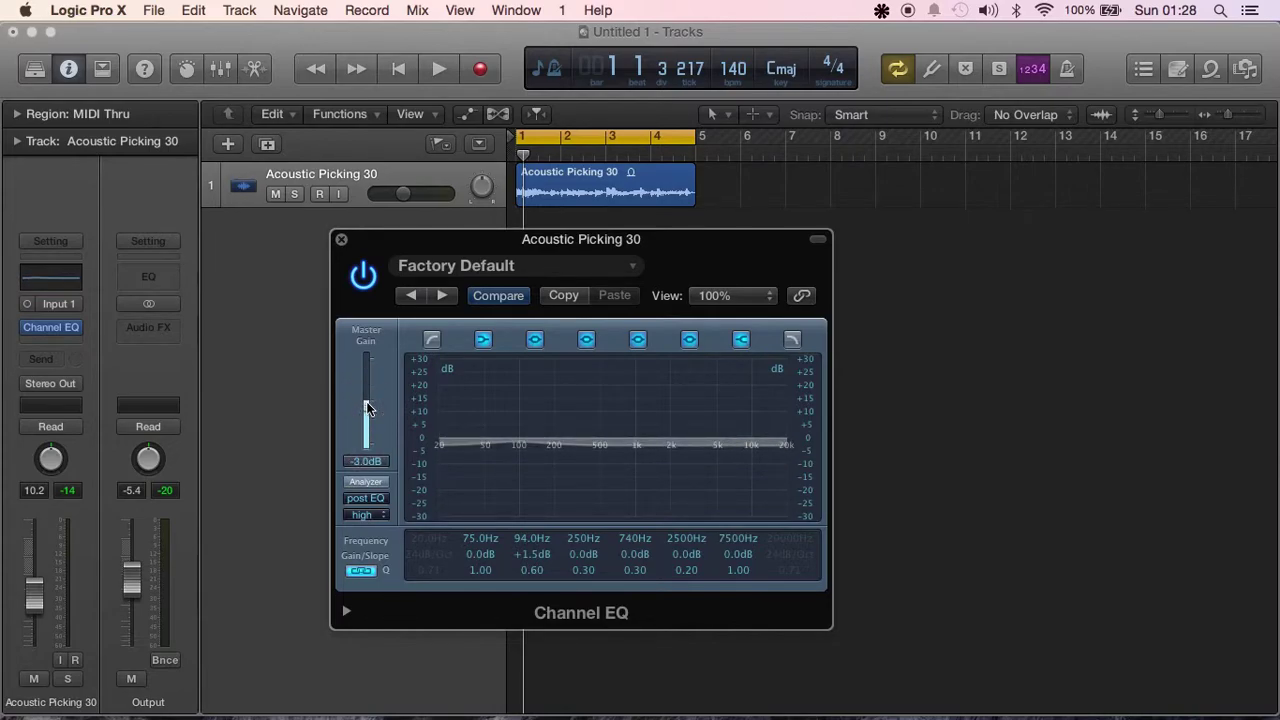
# Switch the frequency analyzer on and off again
pyautogui.click(366, 482)
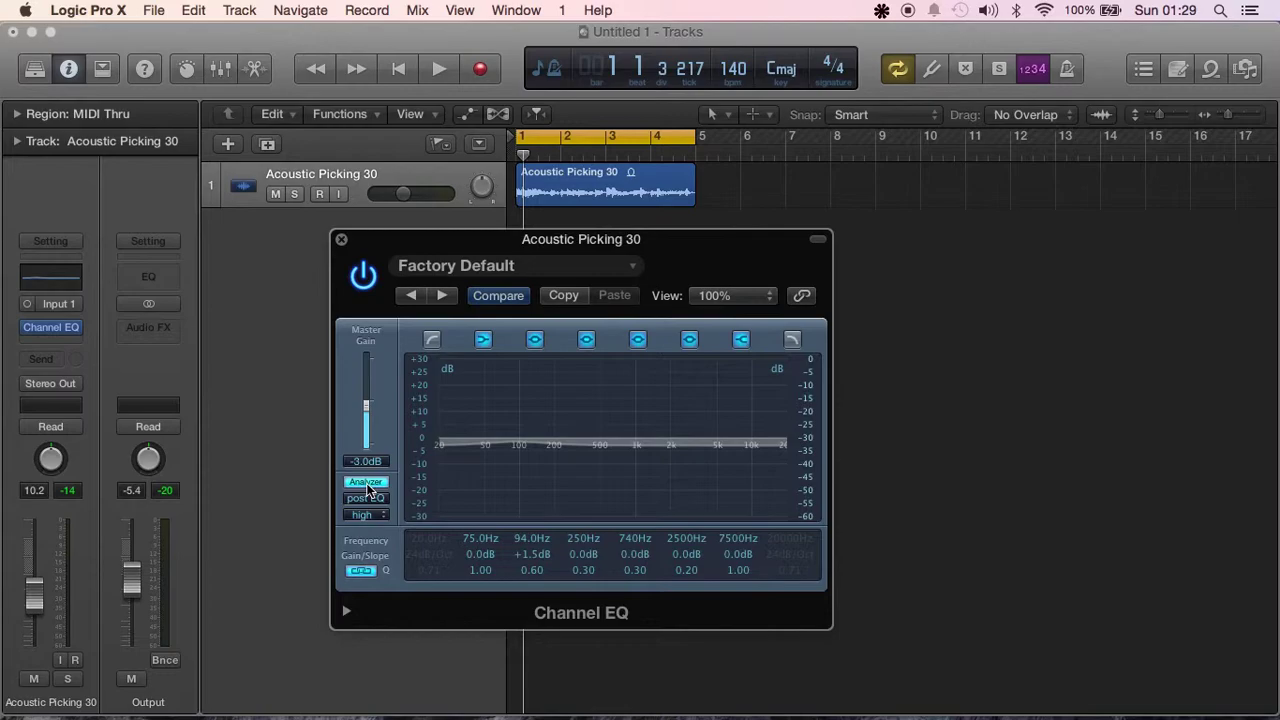
pyautogui.click(366, 483)
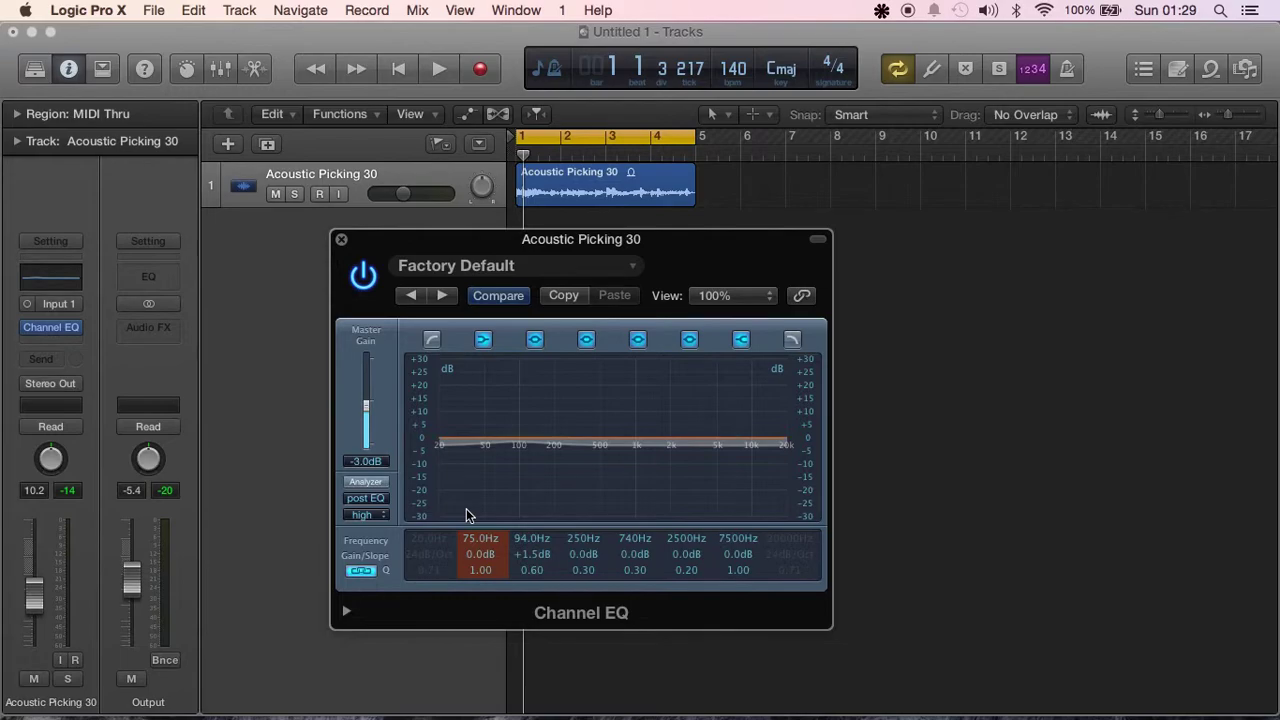
# Move the Channel EQ window aside and play the loop briefly with the analyzer off
pyautogui.click(394, 264)
pyautogui.click(345, 262)
pyautogui.moveTo(368, 255); pyautogui.dragTo(318, 250)
pyautogui.press('space')
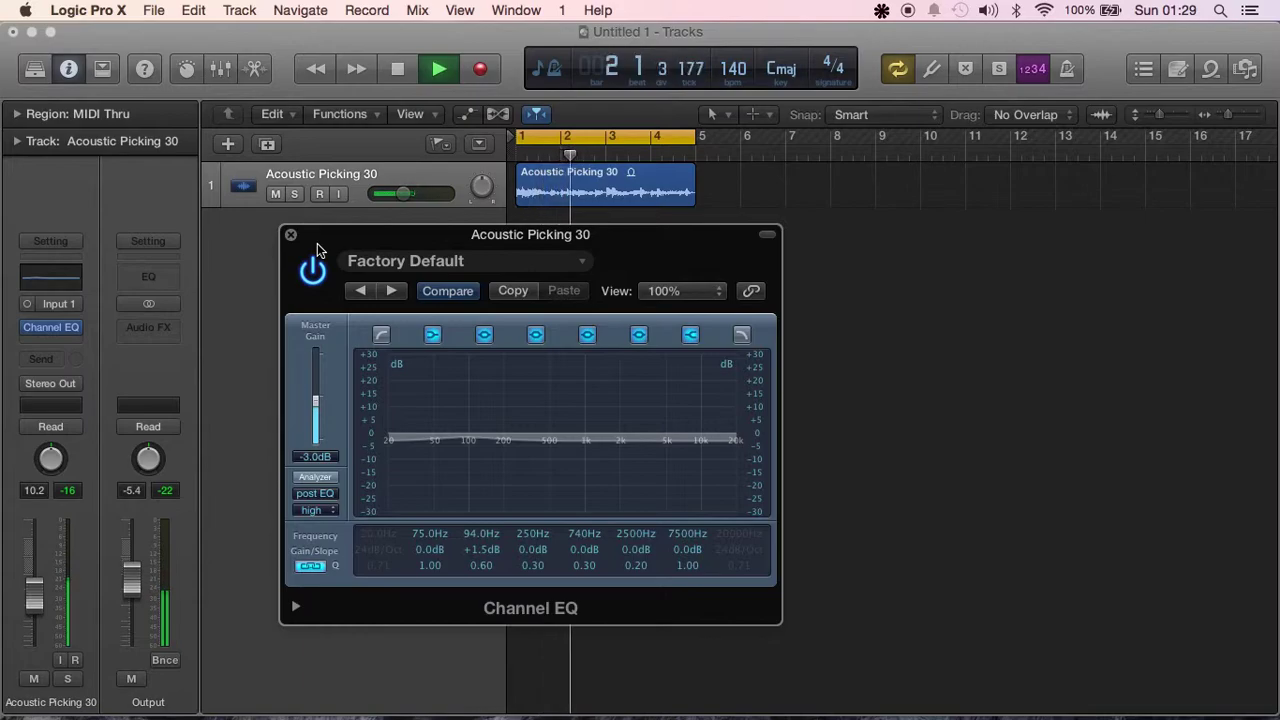
pyautogui.press('space')
# Turn on the analyzer and play the loop to examine its frequency spectrum on the EQ graph
pyautogui.click(316, 477)
pyautogui.press('space')
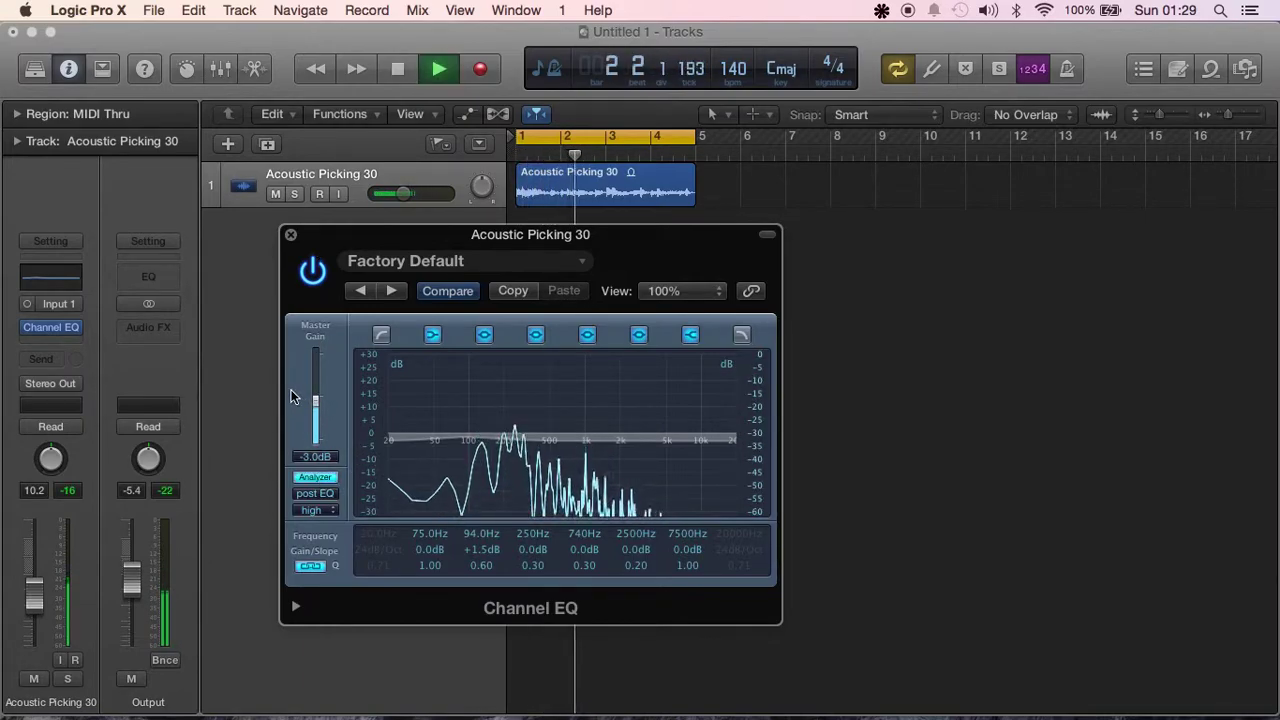
pyautogui.press('space')
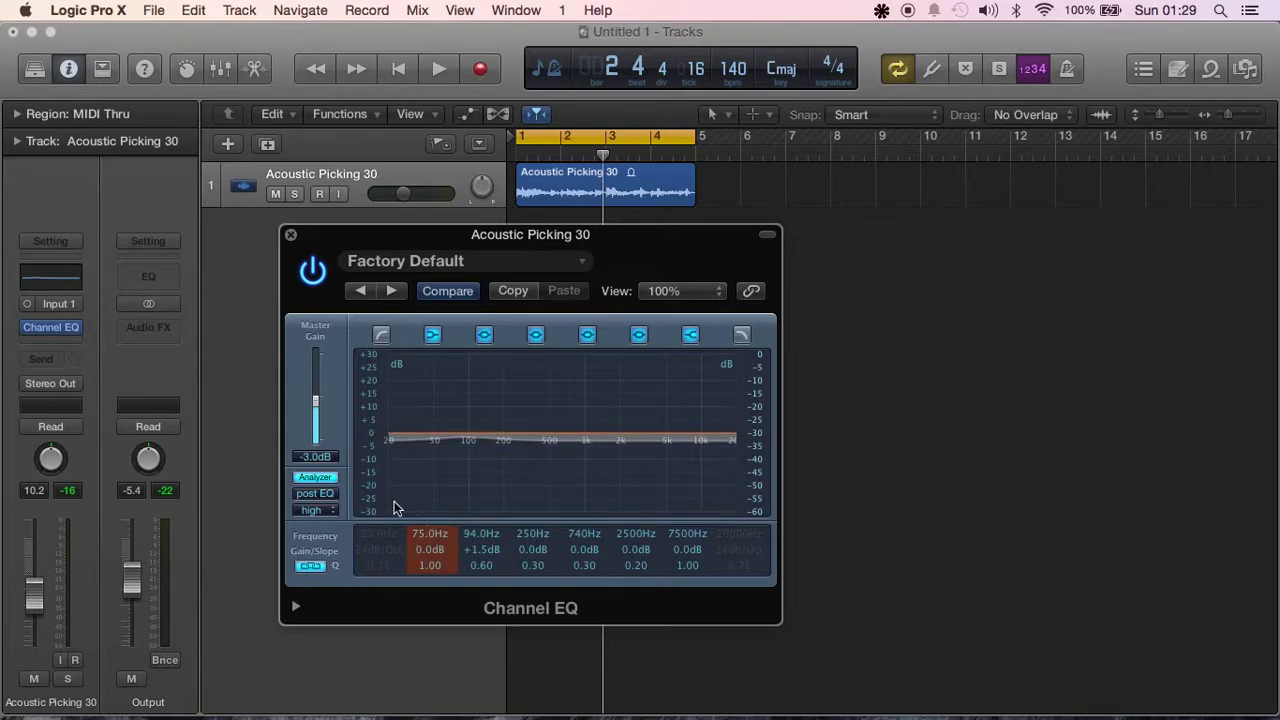
# Keep the analyzer on and boost the 250 Hz band to about +11 dB at 255 Hz
pyautogui.click(318, 494)
pyautogui.click(318, 479)
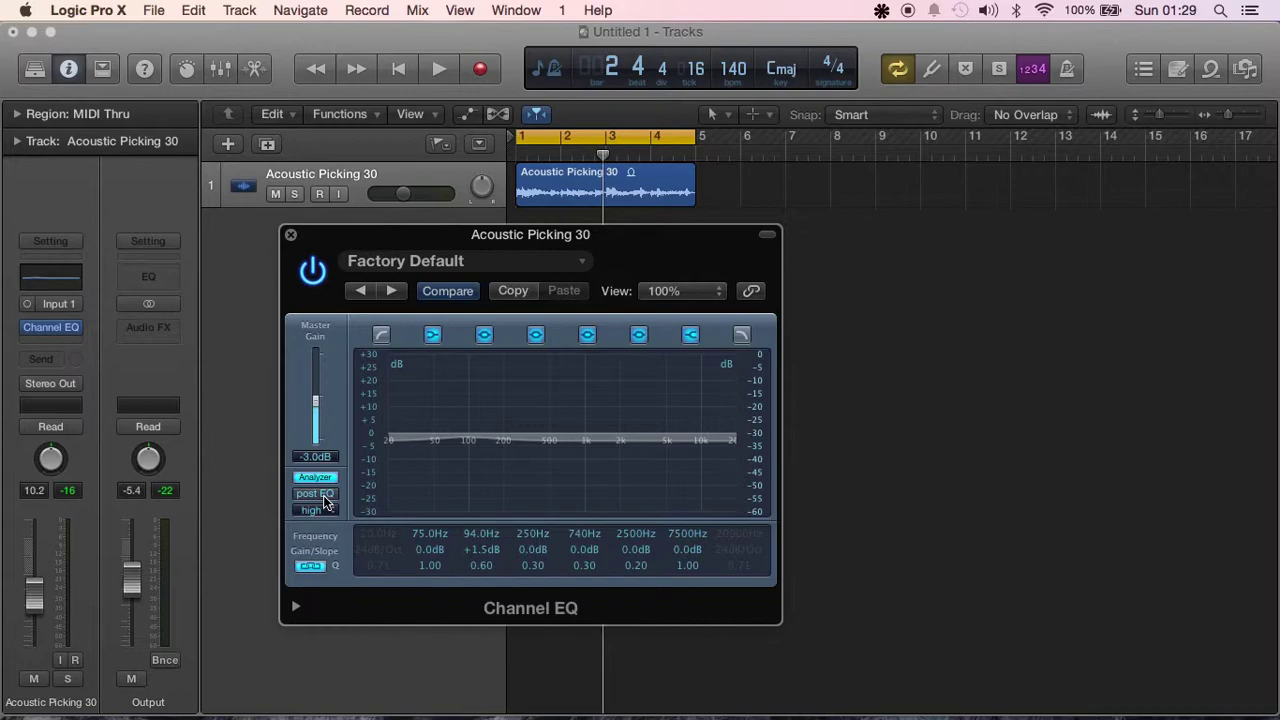
pyautogui.moveTo(506, 438); pyautogui.dragTo(515, 402)
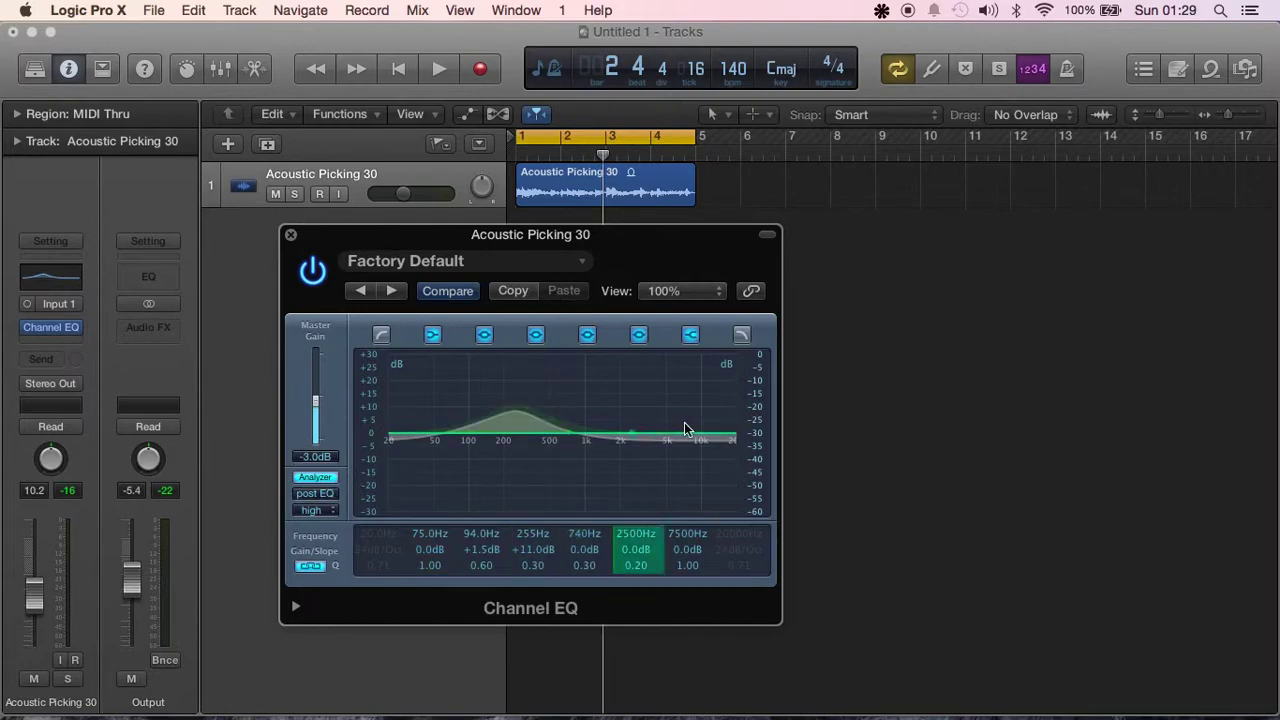
# Toggle the analyzer to pre EQ and back to post EQ, and play the loop to examine the boosted spectrum
pyautogui.click(330, 495)
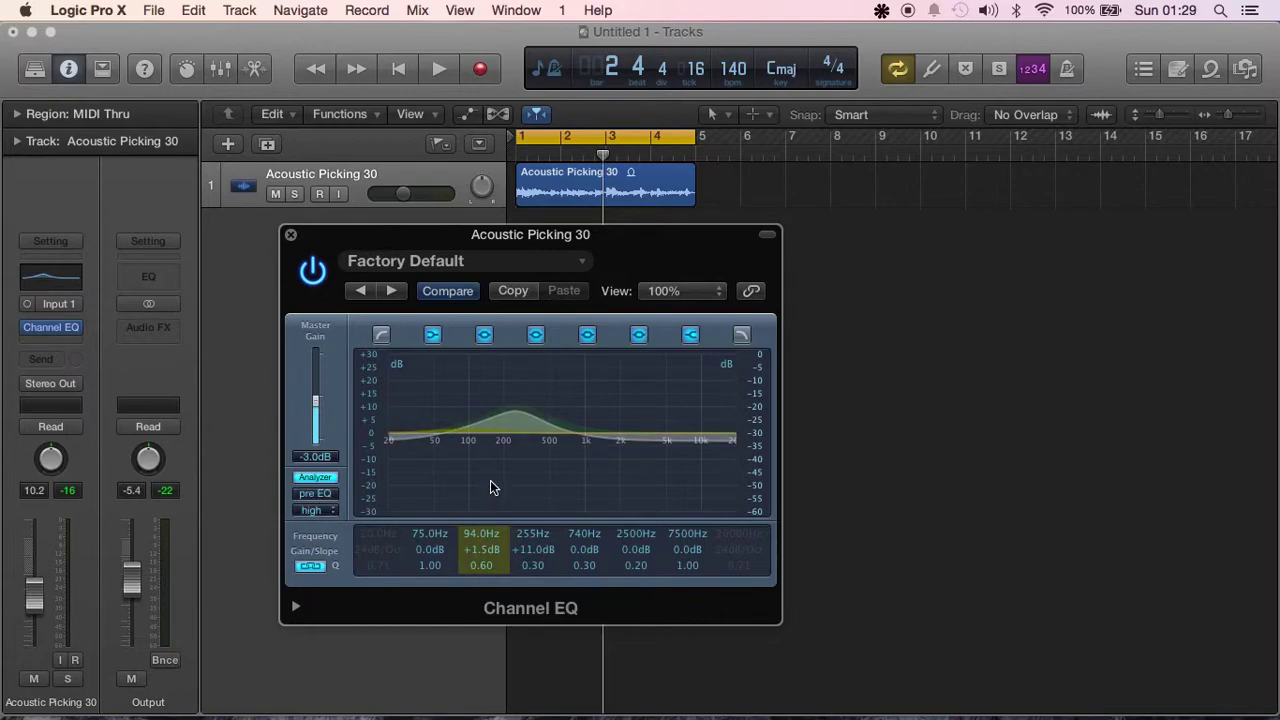
pyautogui.click(323, 500)
pyautogui.press('space')
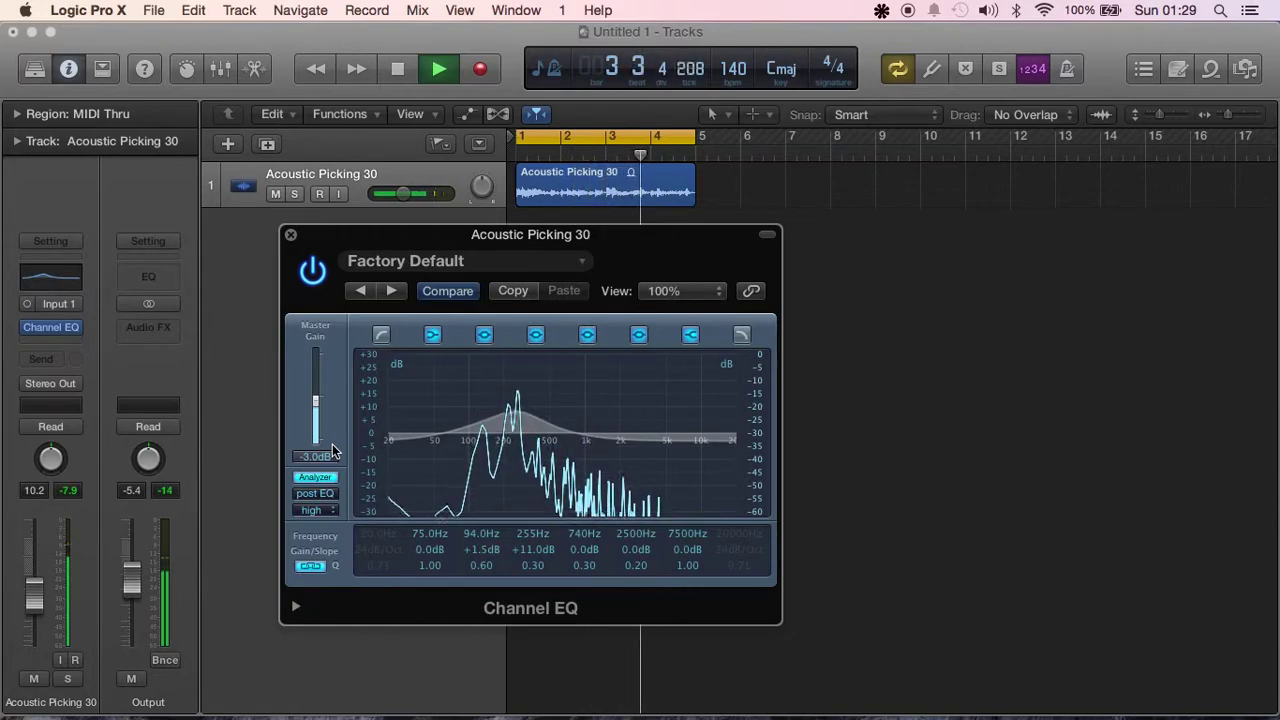
# Set the analyzer to pre EQ and play the loop to examine the spectrum before the EQ
pyautogui.click(315, 493)
pyautogui.press('space')
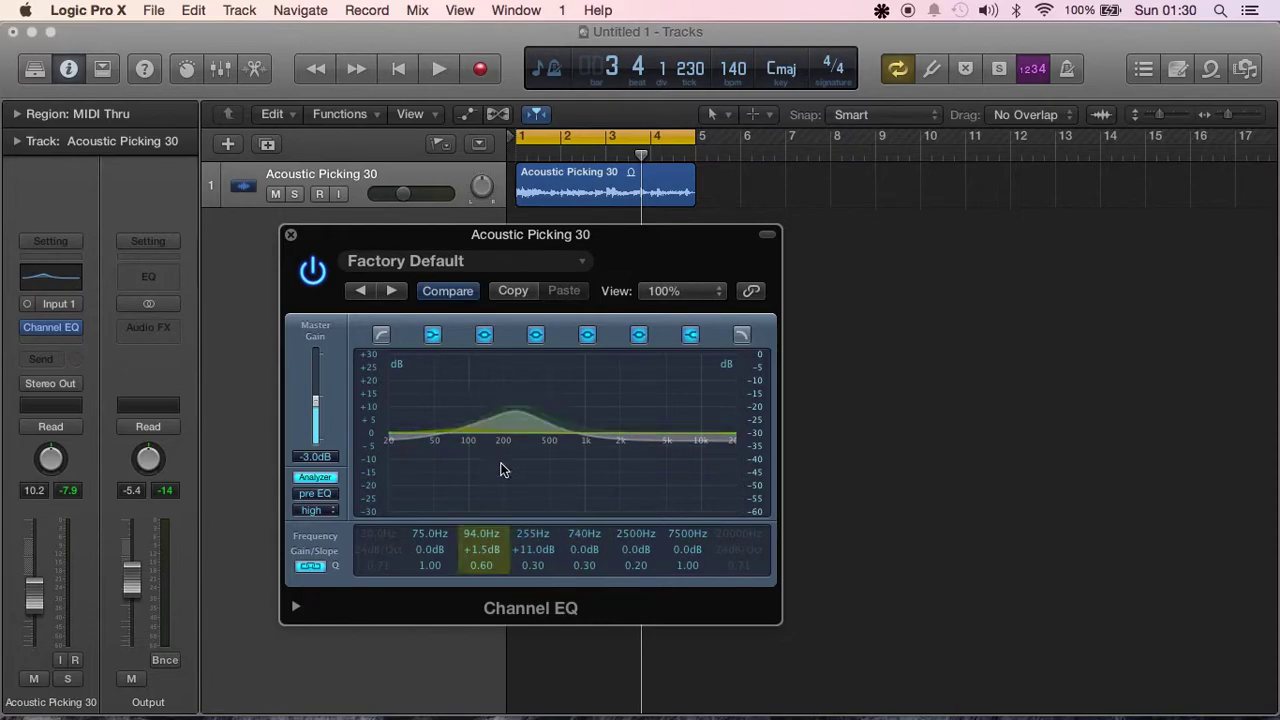
pyautogui.press('space')
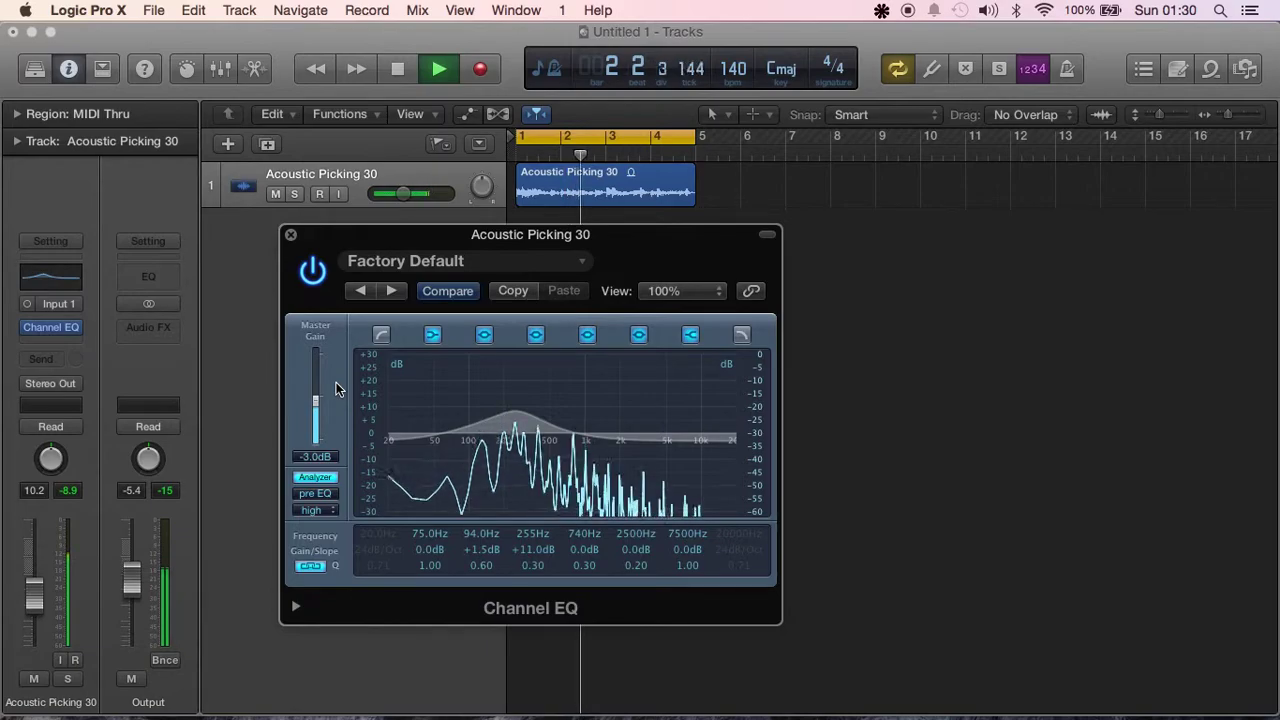
pyautogui.press('space')
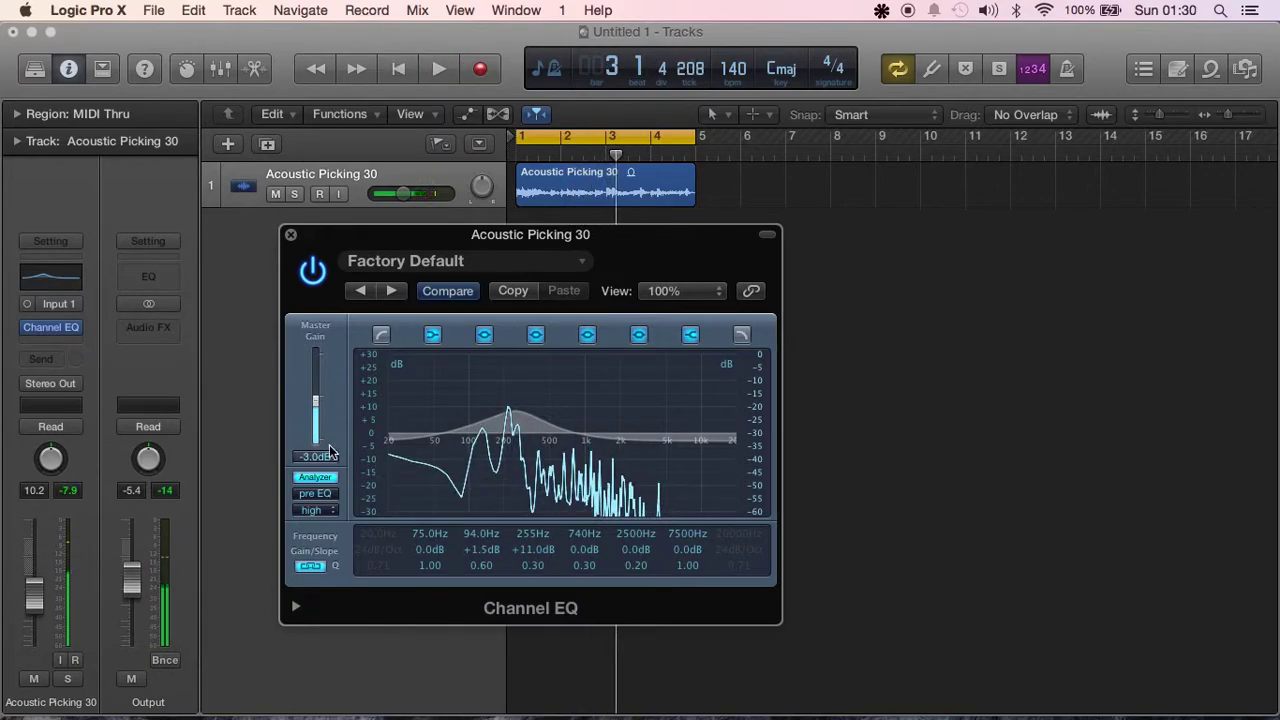
# Set the analyzer resolution to low (1024 points) and play the loop to examine the spectrum
pyautogui.click(325, 512)
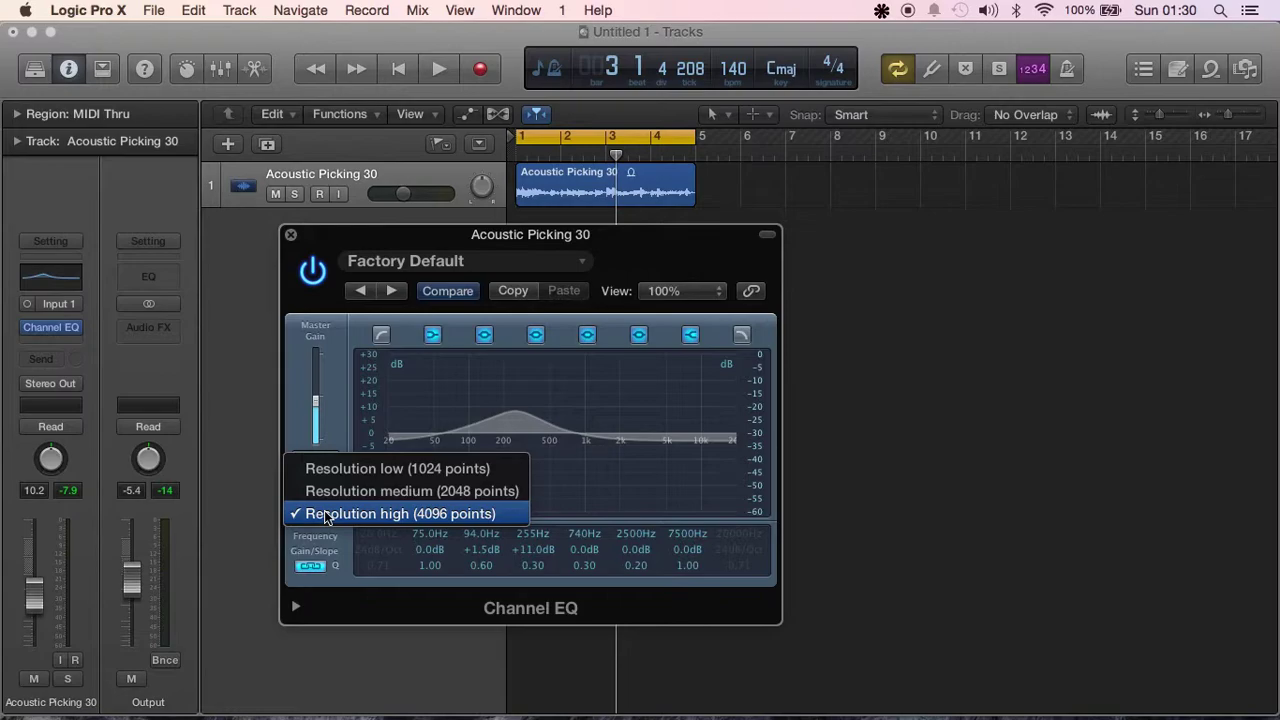
pyautogui.click(457, 476)
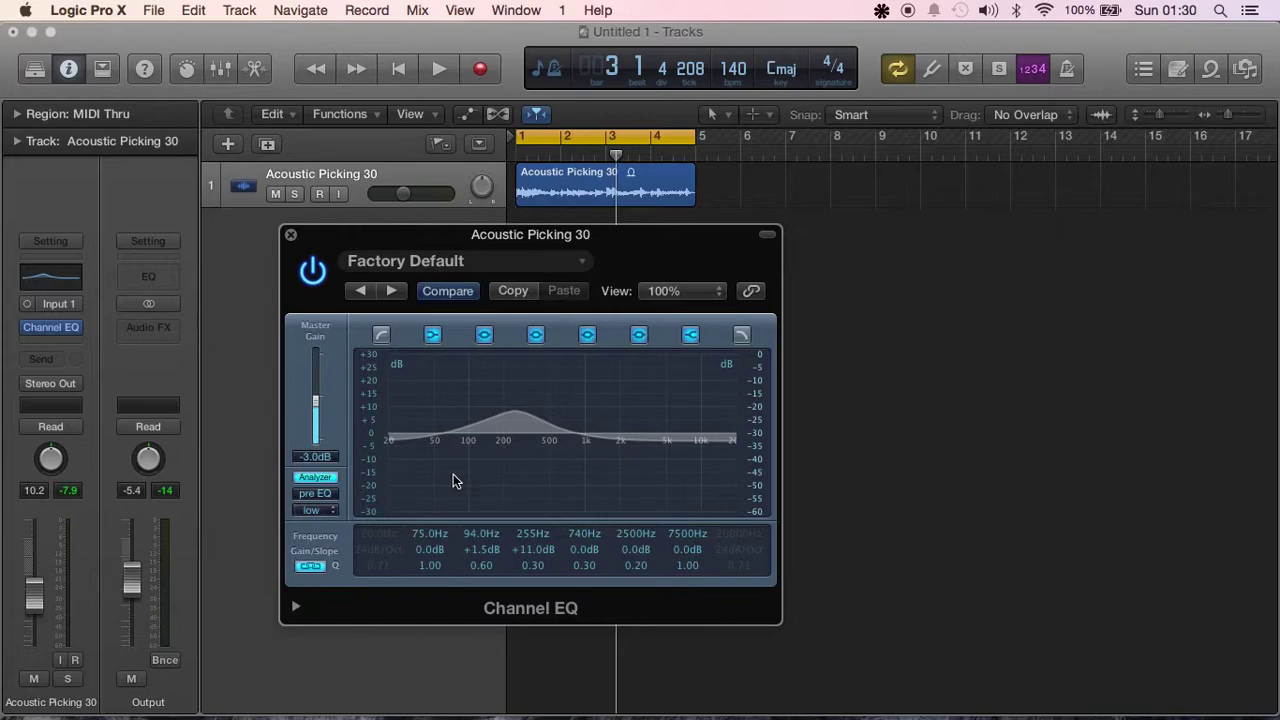
pyautogui.press('space')
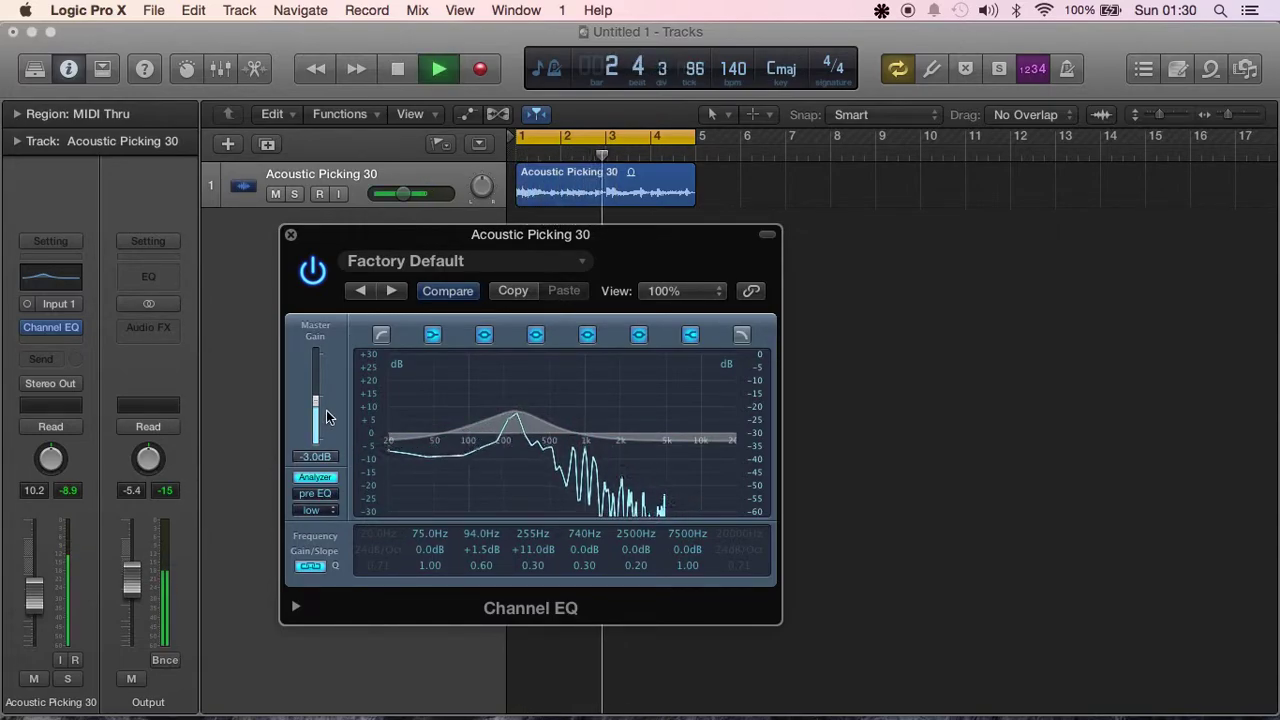
pyautogui.press('space')
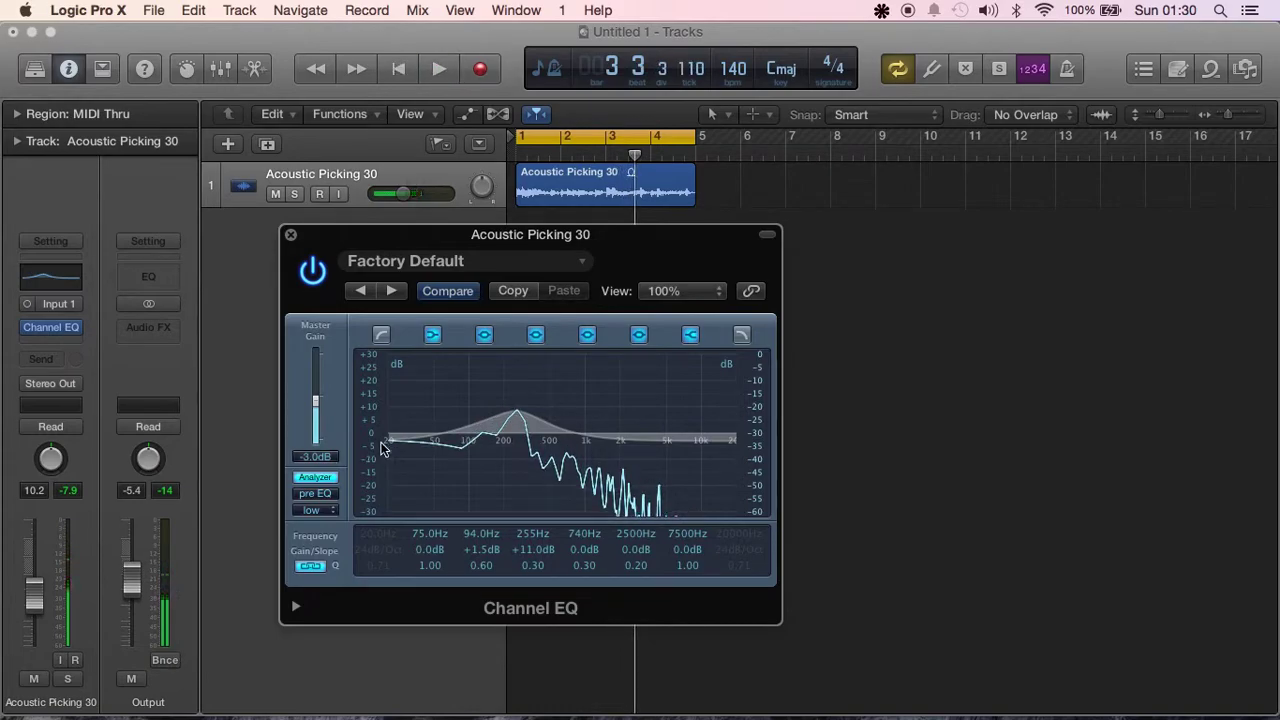
# Set the analyzer resolution to high (4096 points)
pyautogui.click(318, 510)
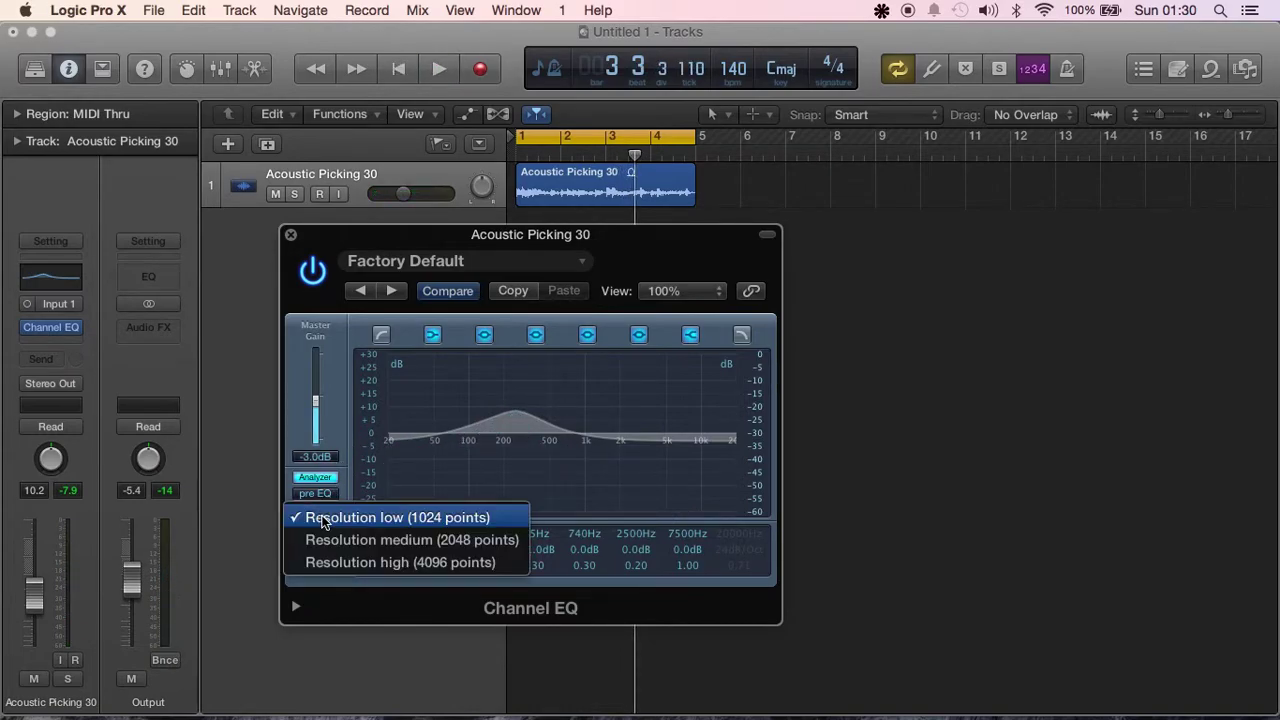
pyautogui.click(381, 563)
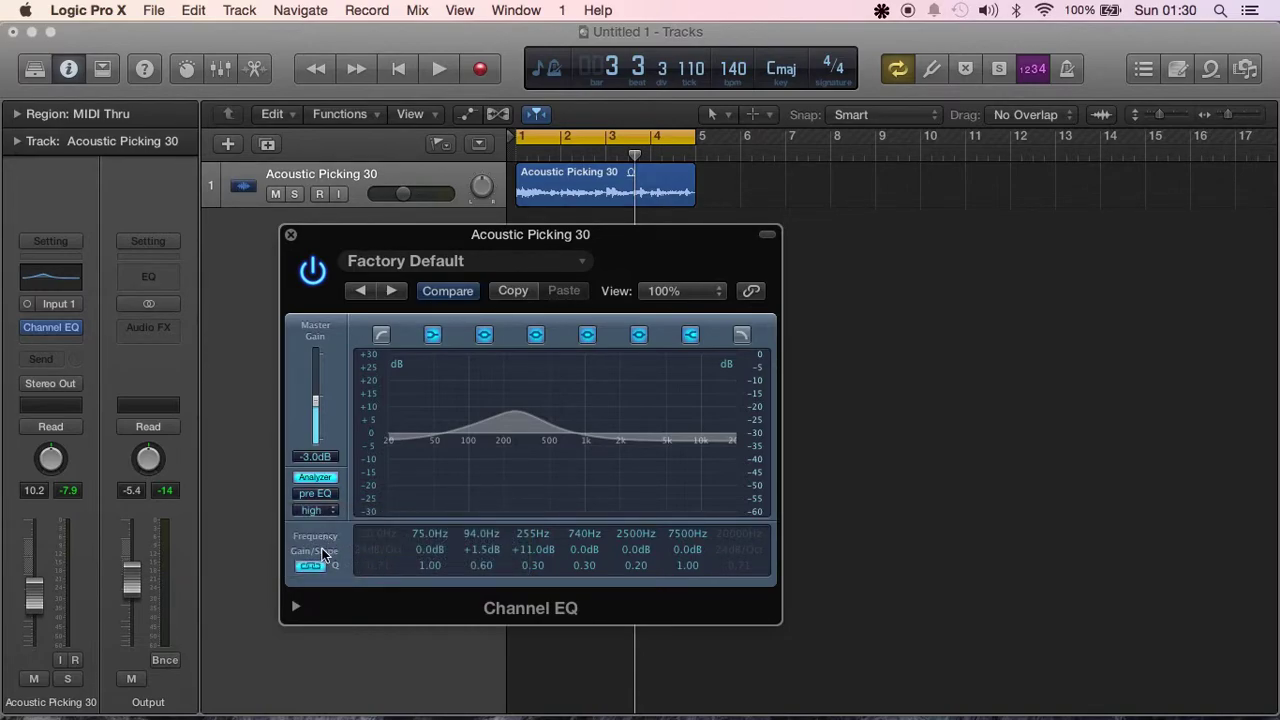
# Set the analyzer mode to RMS in the Channel EQ's extended parameters and play the loop to examine the spectrum
pyautogui.click(295, 607)
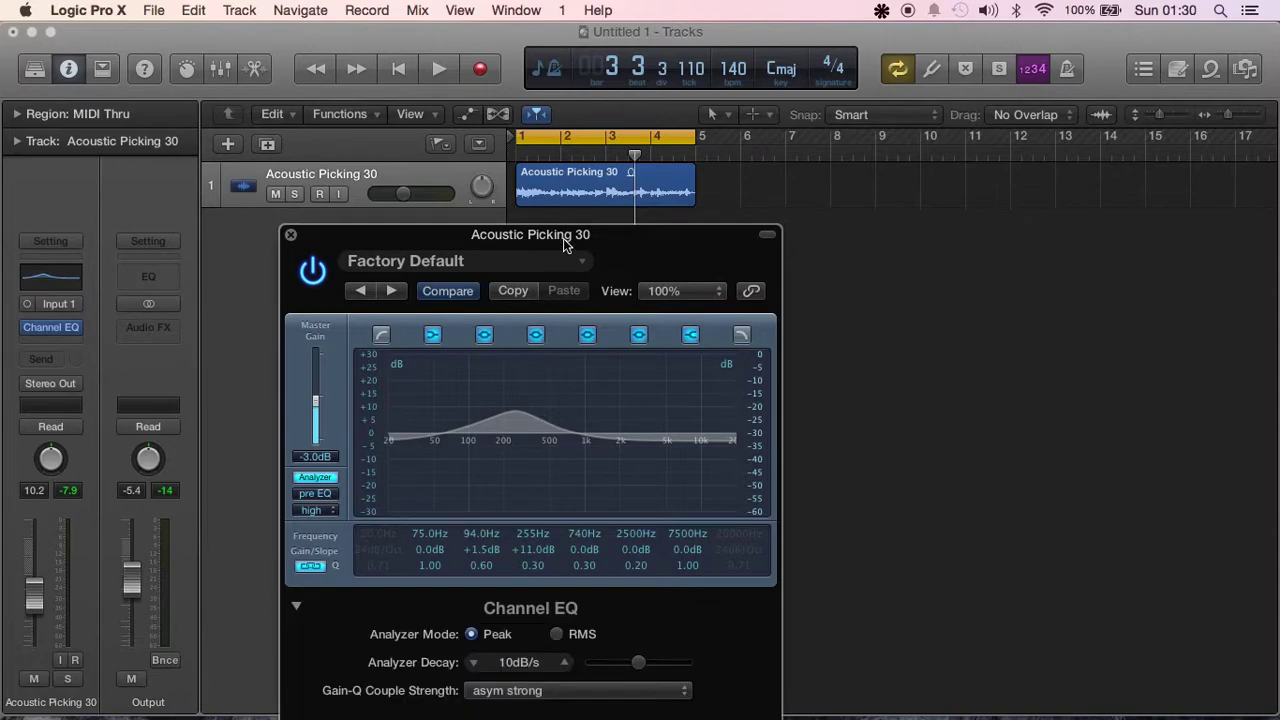
pyautogui.moveTo(528, 235); pyautogui.dragTo(585, 158)
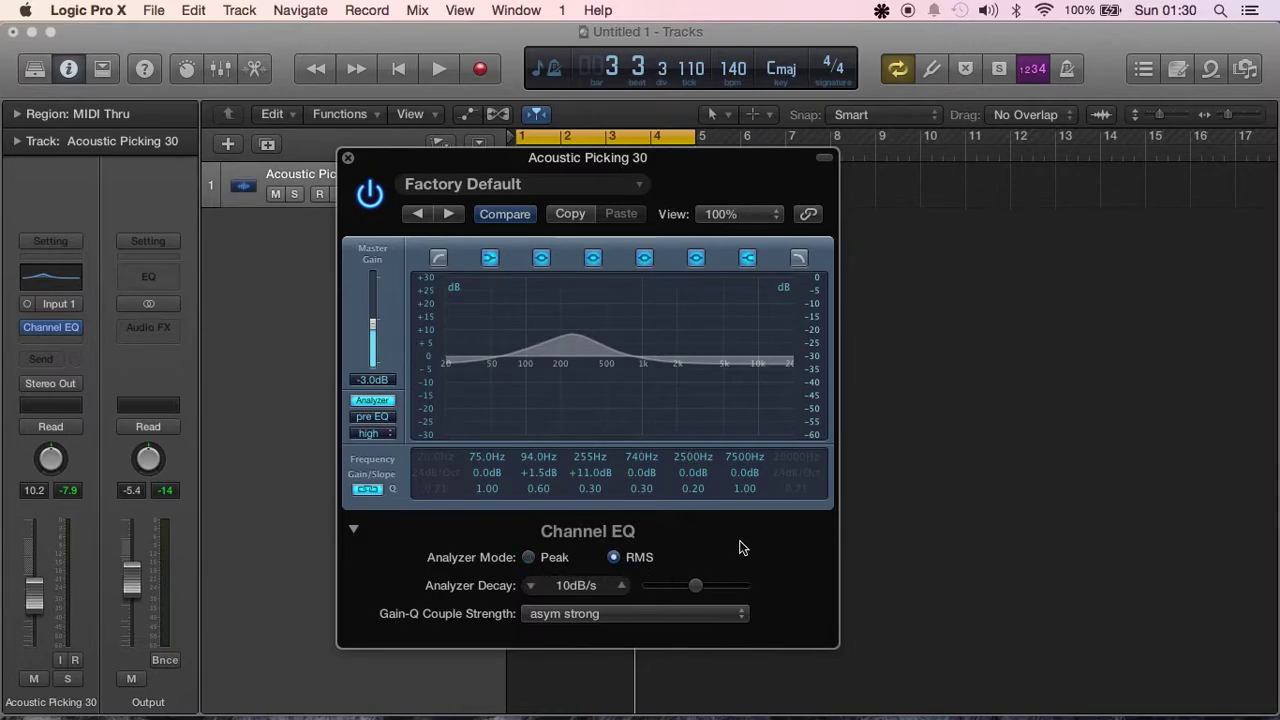
pyautogui.press('space')
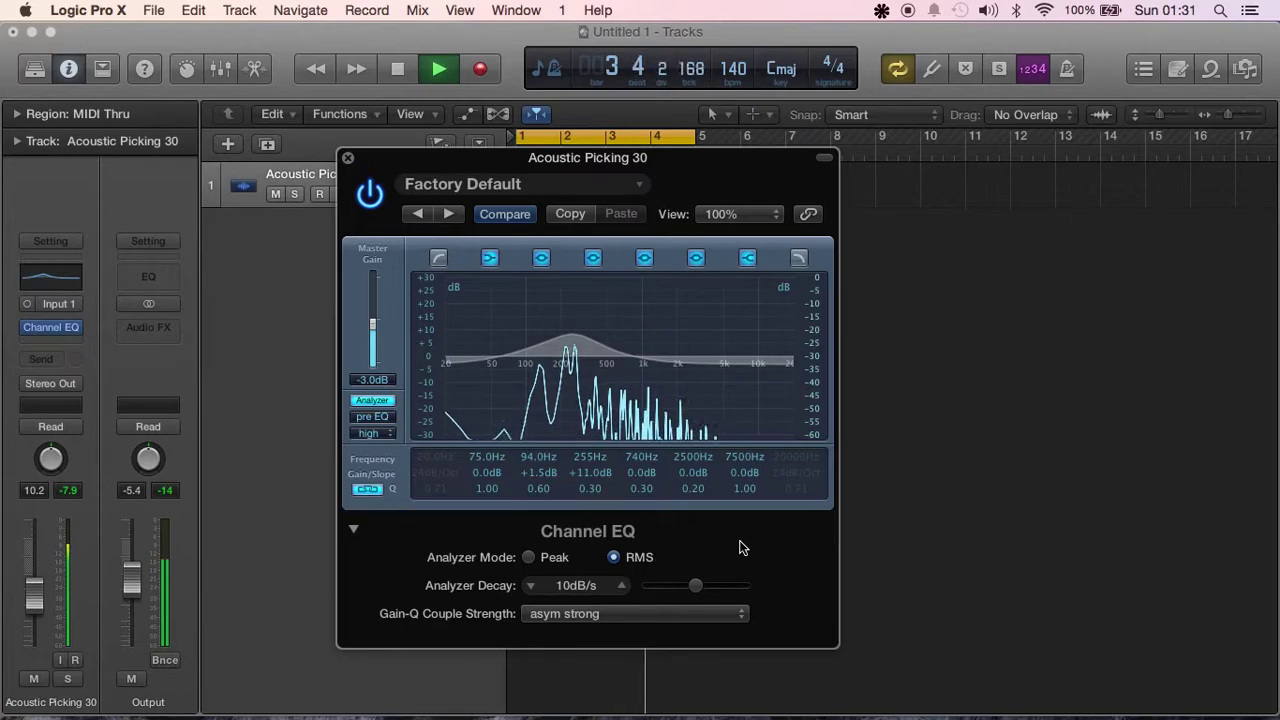
pyautogui.press('space')
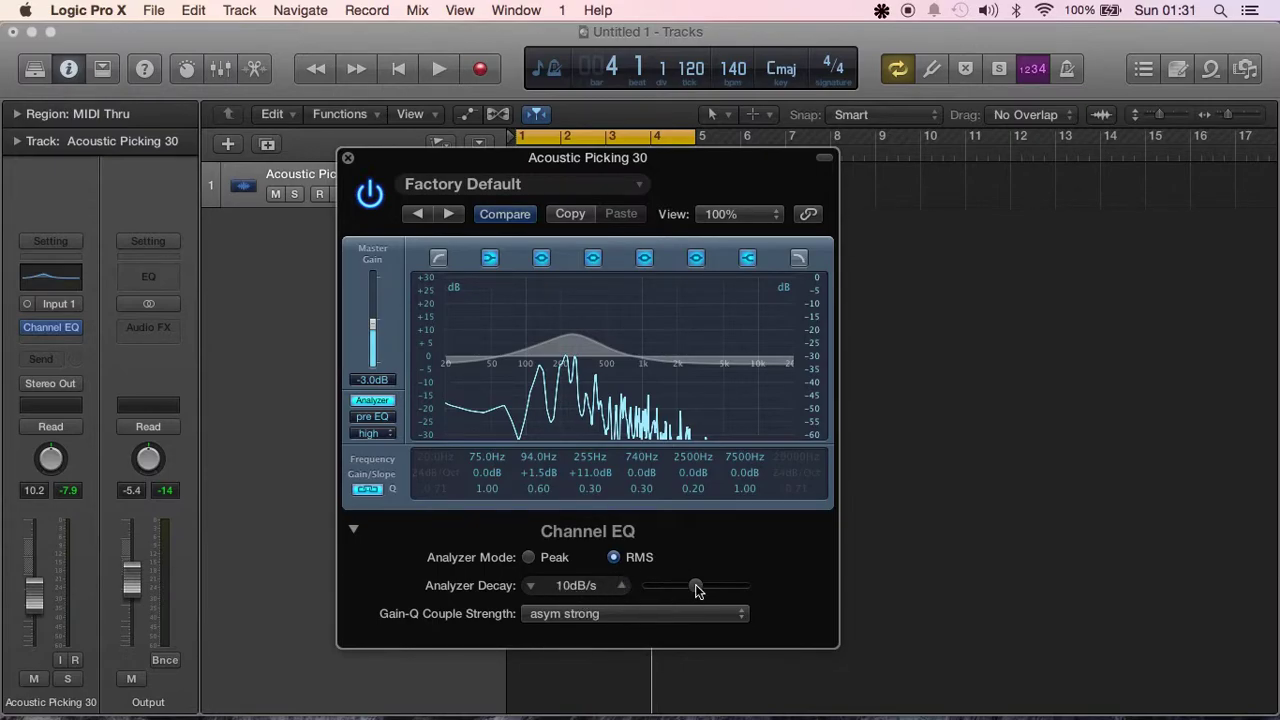
# Set the analyzer decay to 30 dB/s and play the loop to examine how the spectrum falls off
pyautogui.moveTo(697, 590); pyautogui.dragTo(778, 590)
pyautogui.press('space')
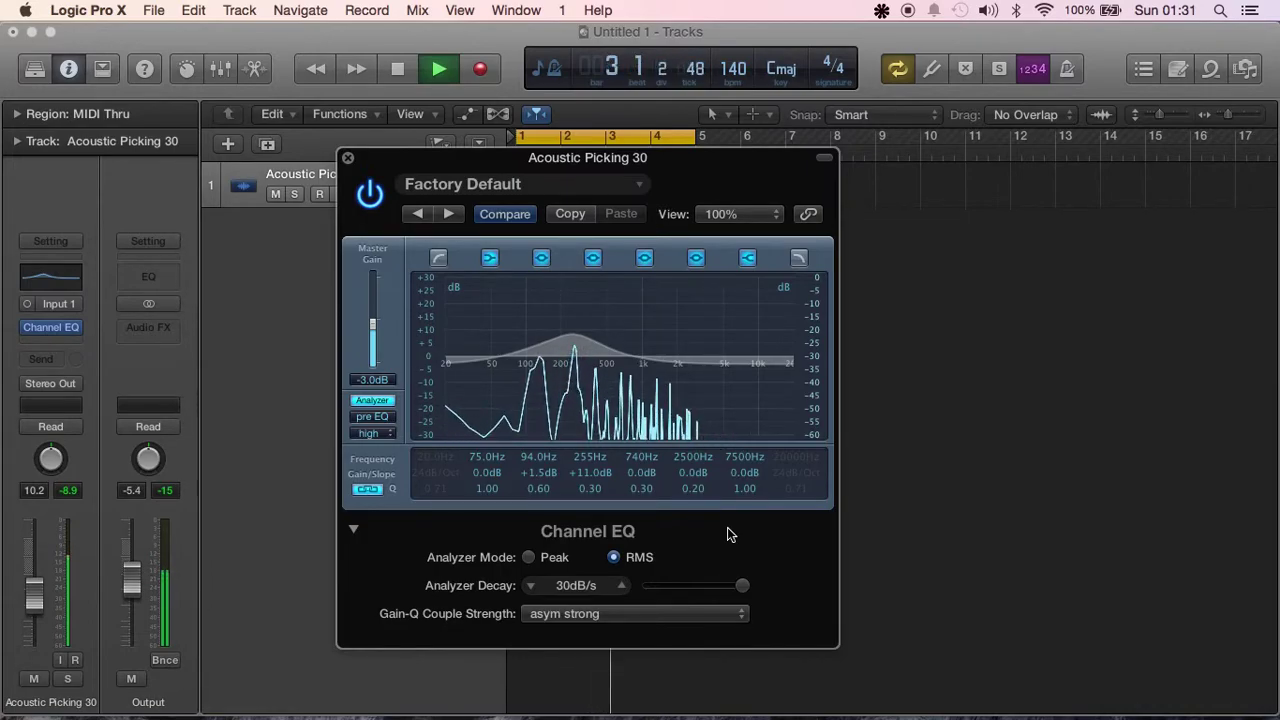
pyautogui.press('space')
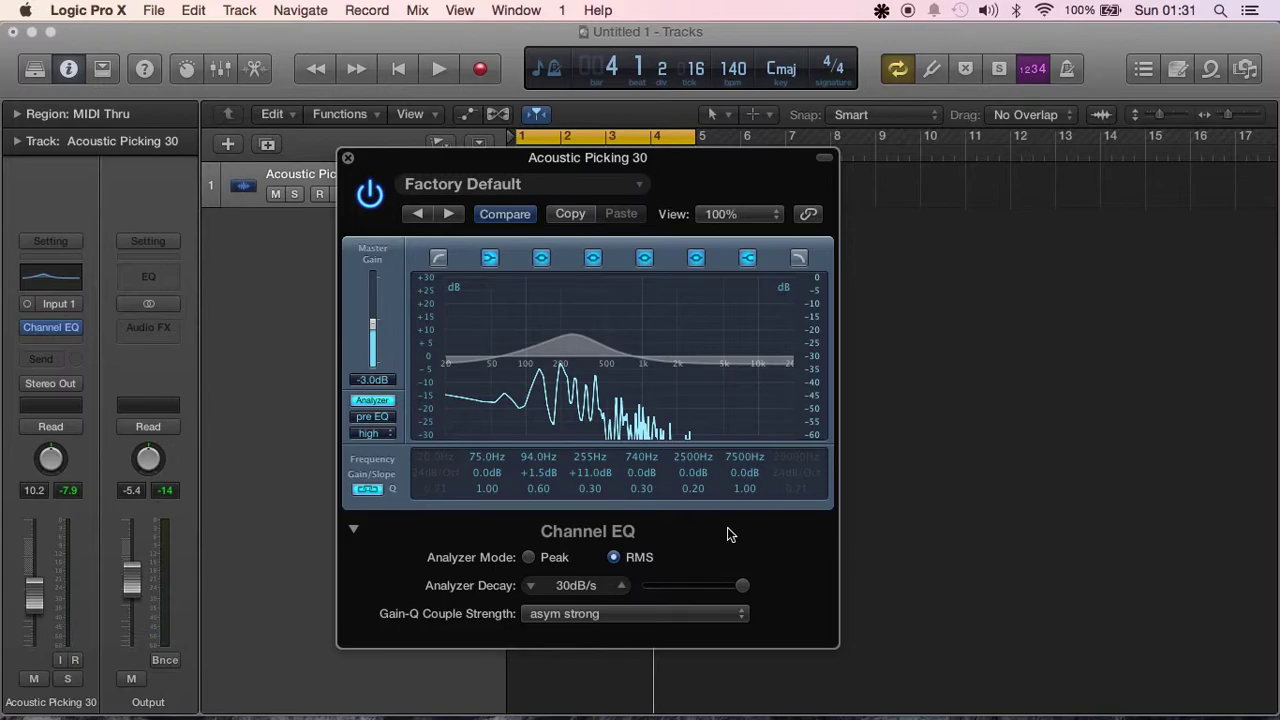
# Try an analyzer decay of 0 dB/s while playing the loop, and return the decay to 10 dB/s
pyautogui.moveTo(742, 594); pyautogui.dragTo(643, 600)
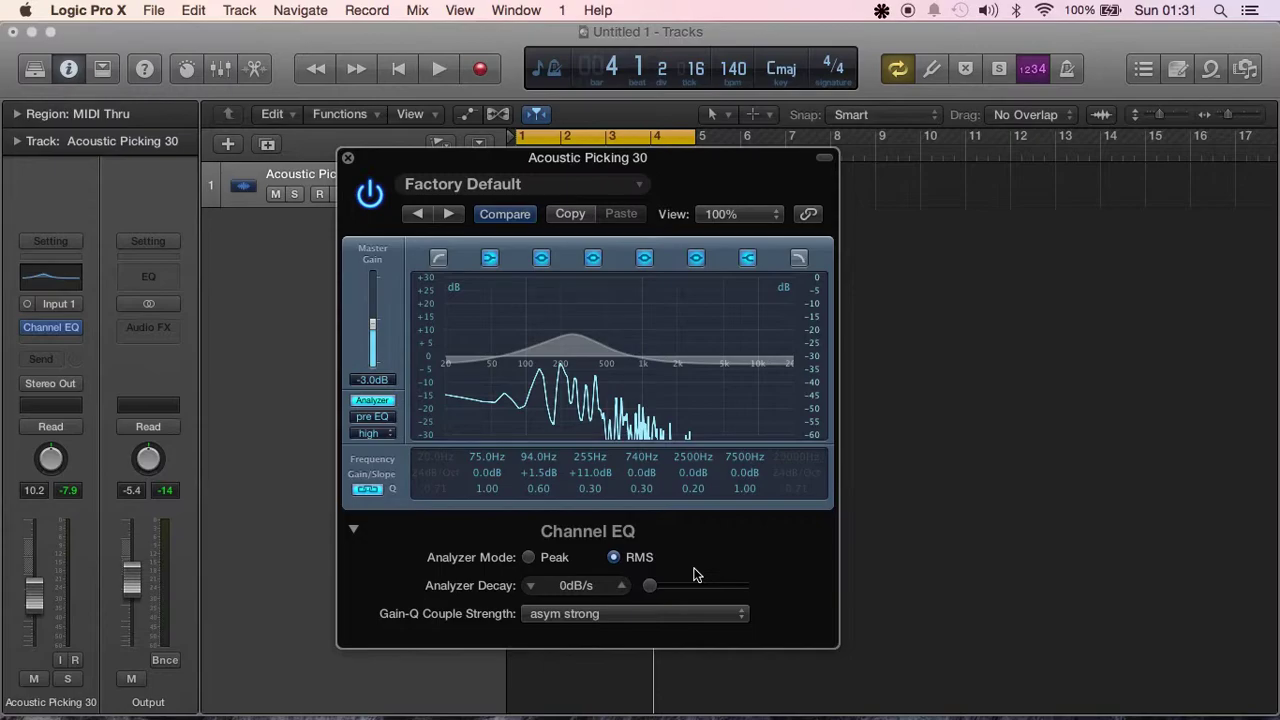
pyautogui.press('space')
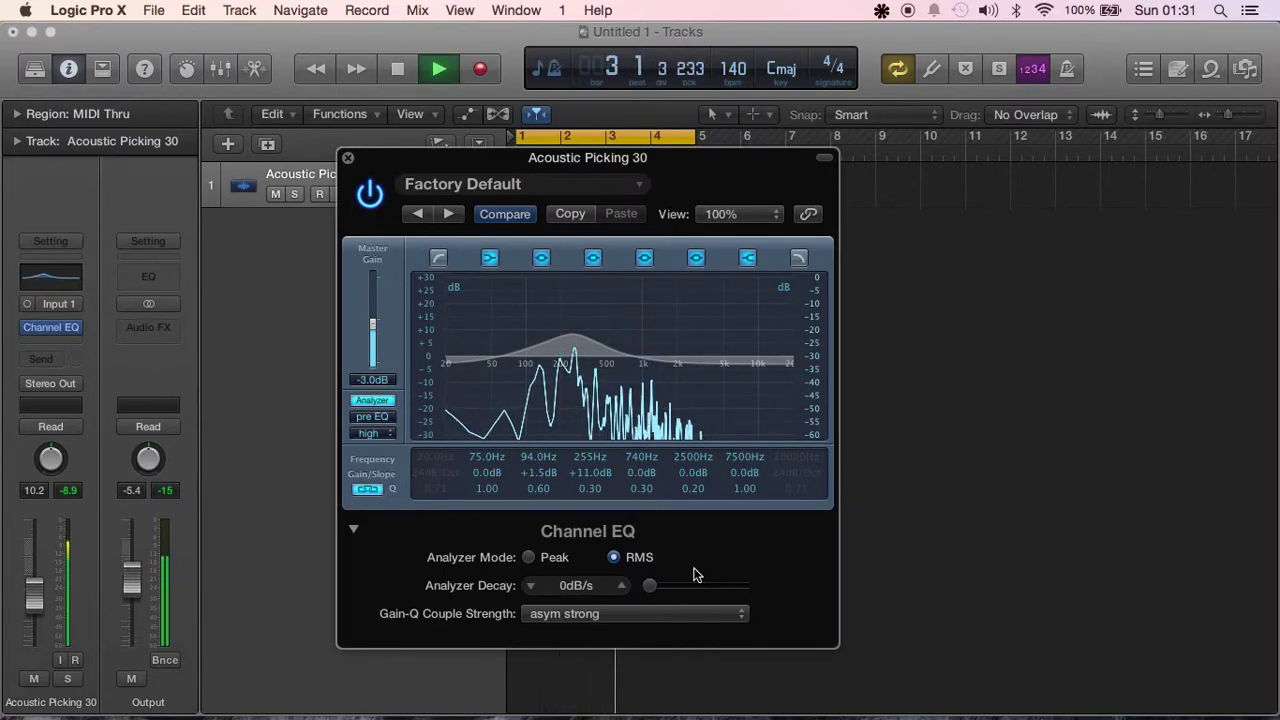
pyautogui.press('space')
pyautogui.moveTo(651, 586); pyautogui.dragTo(695, 588)
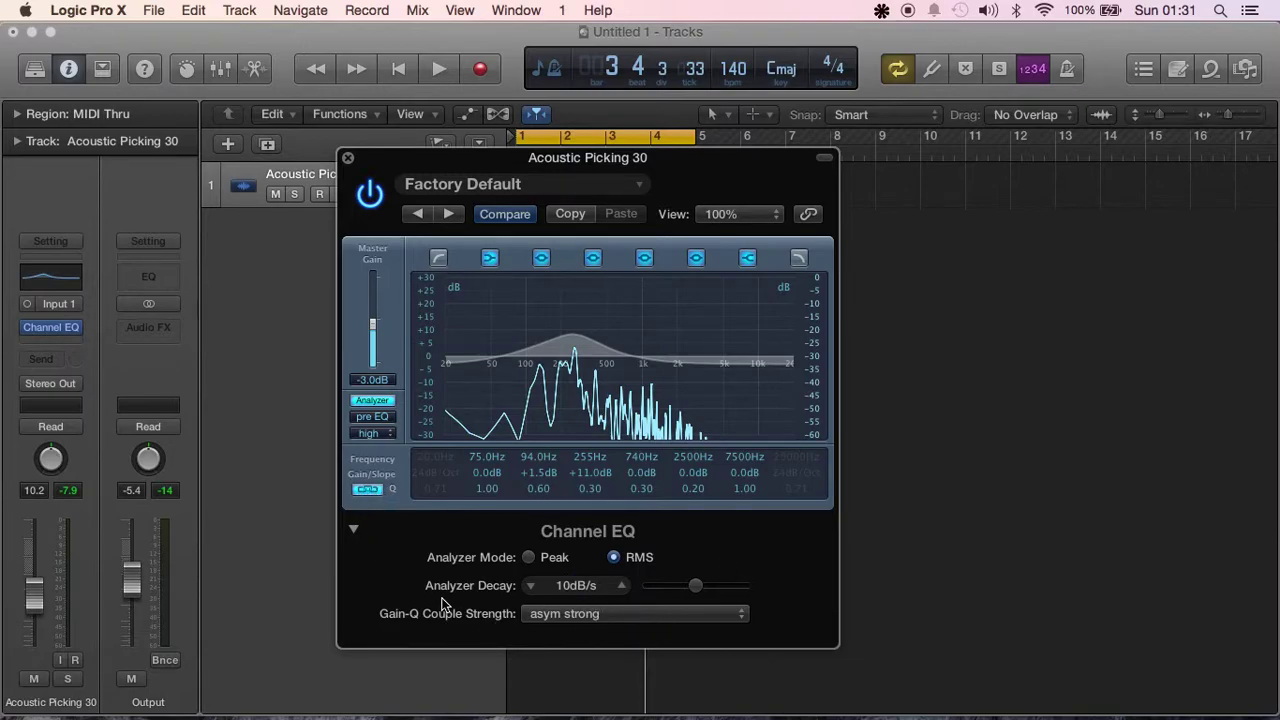
# Examine the Gain-Q Couple Strength options, keep asym strong, and hide the extended parameters
pyautogui.click(659, 622)
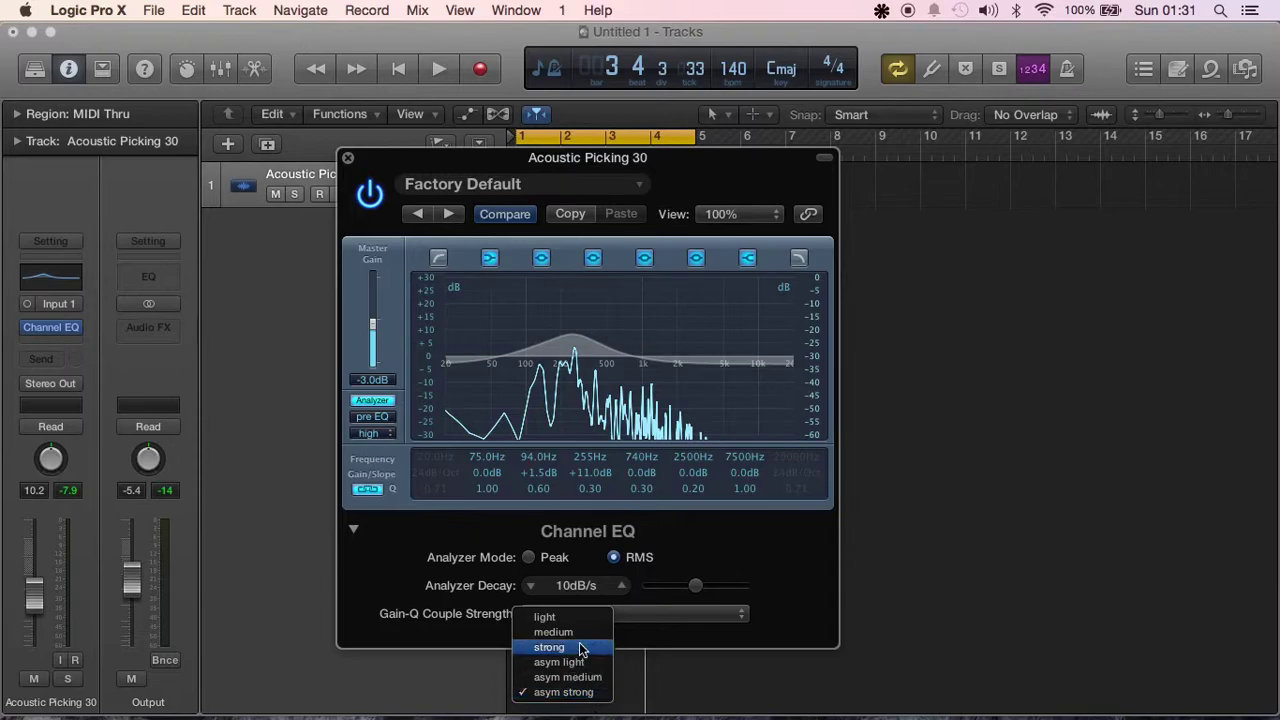
pyautogui.click(778, 549)
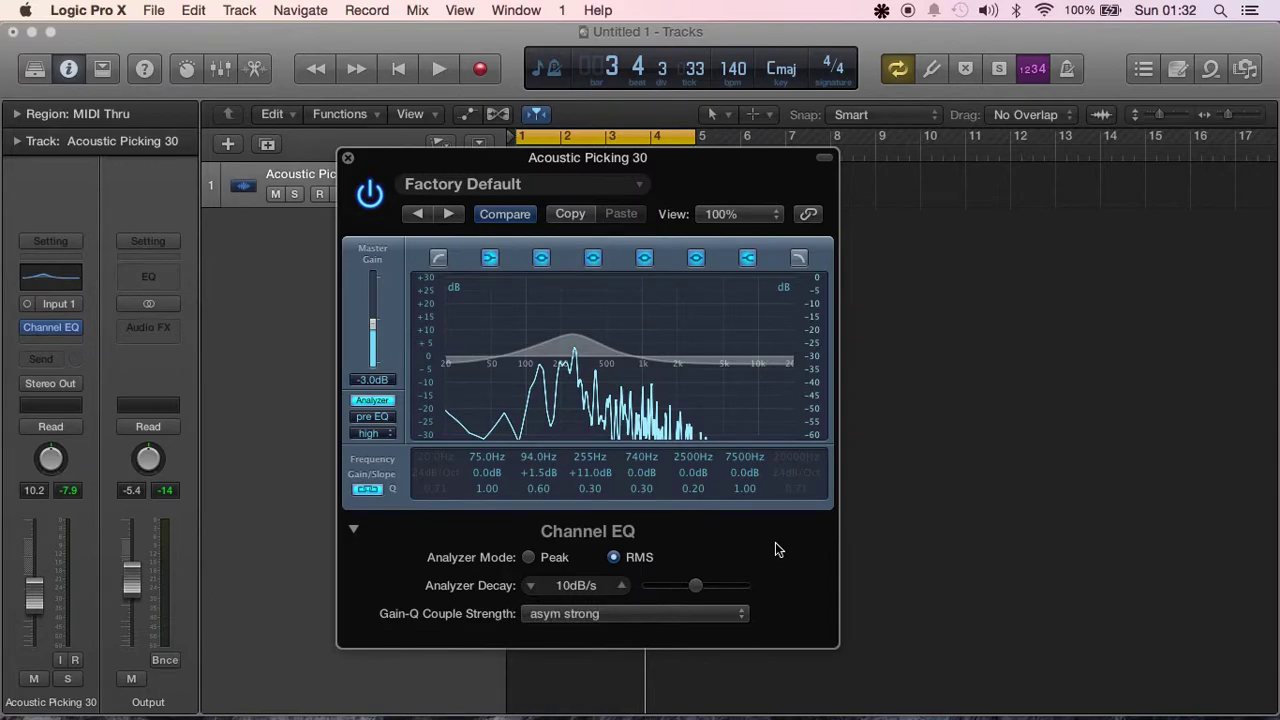
pyautogui.click(353, 538)
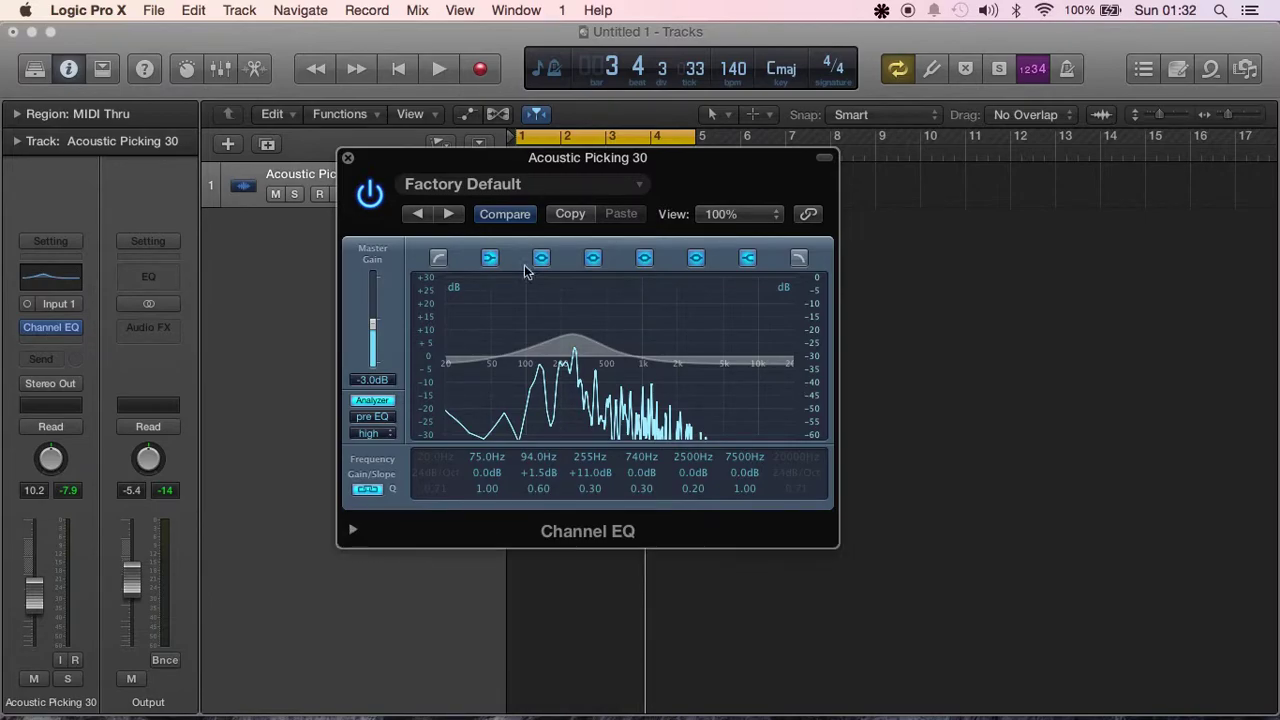
pyautogui.moveTo(544, 159); pyautogui.dragTo(587, 246)
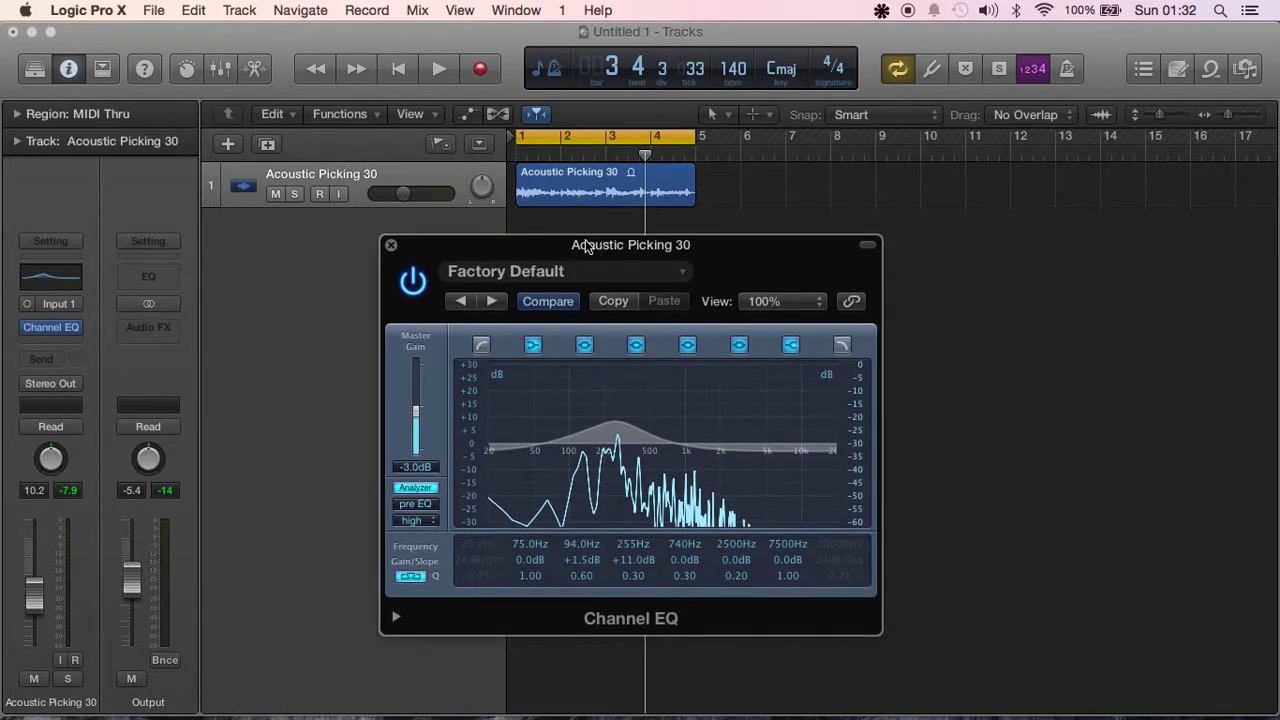
# Load the Acoustic Guitar Bright preset from the Guitar settings and play the loop to hear it
pyautogui.click(636, 272)
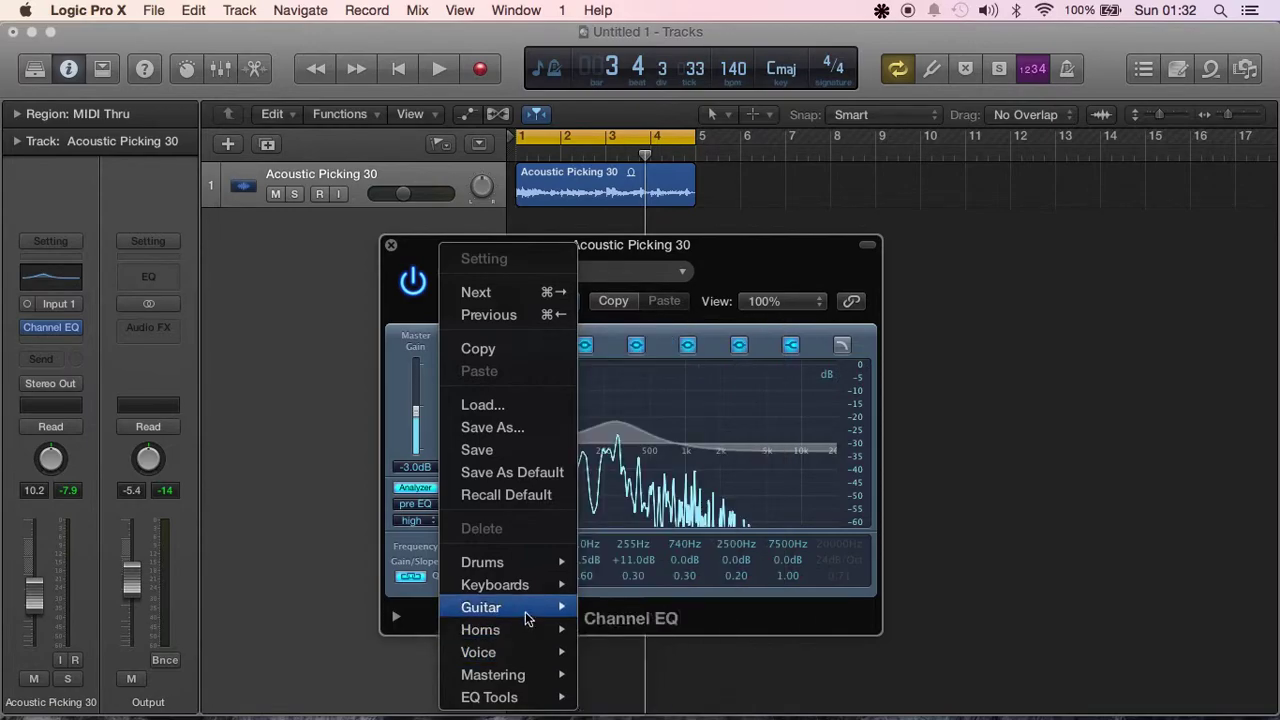
pyautogui.moveTo(528, 616)
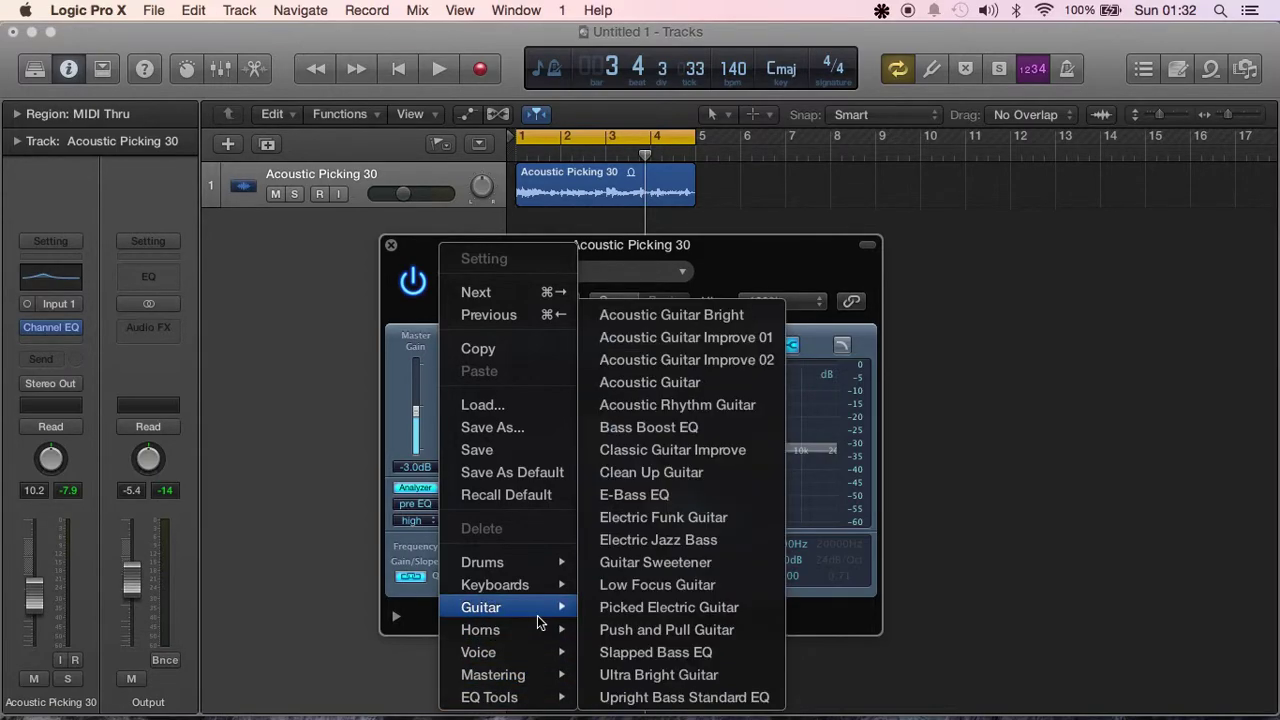
pyautogui.click(719, 316)
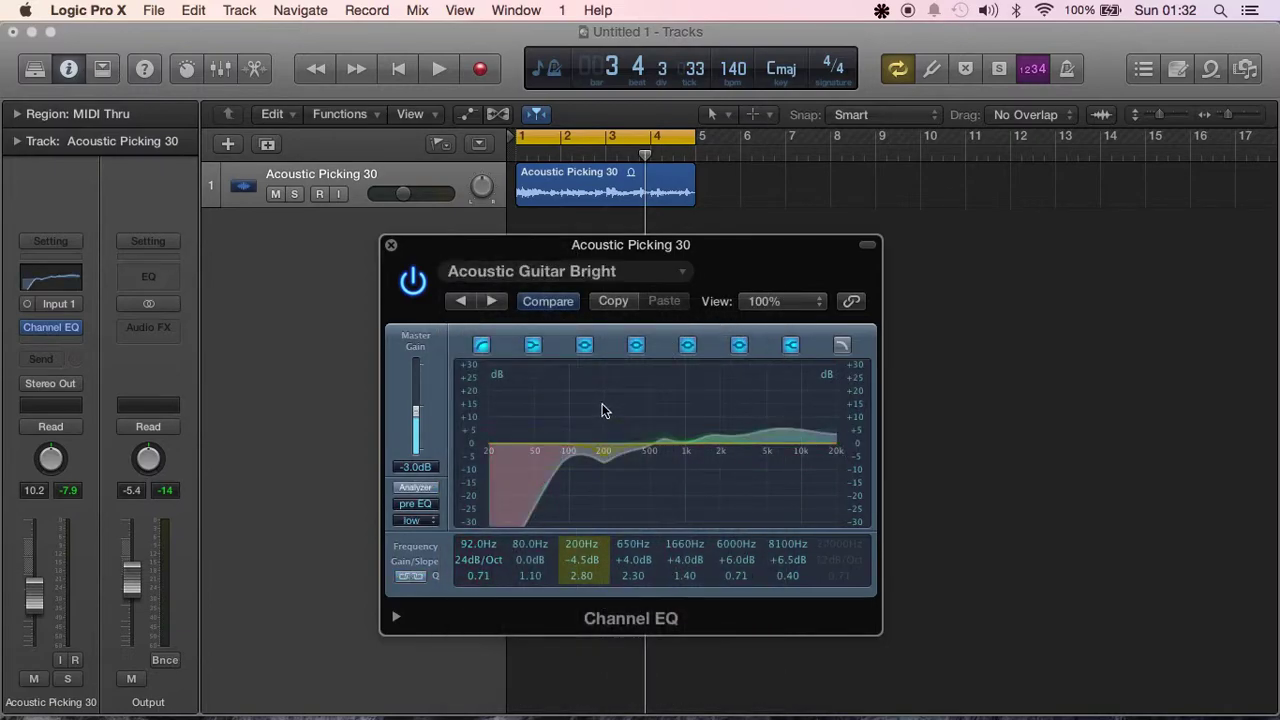
pyautogui.press('space')
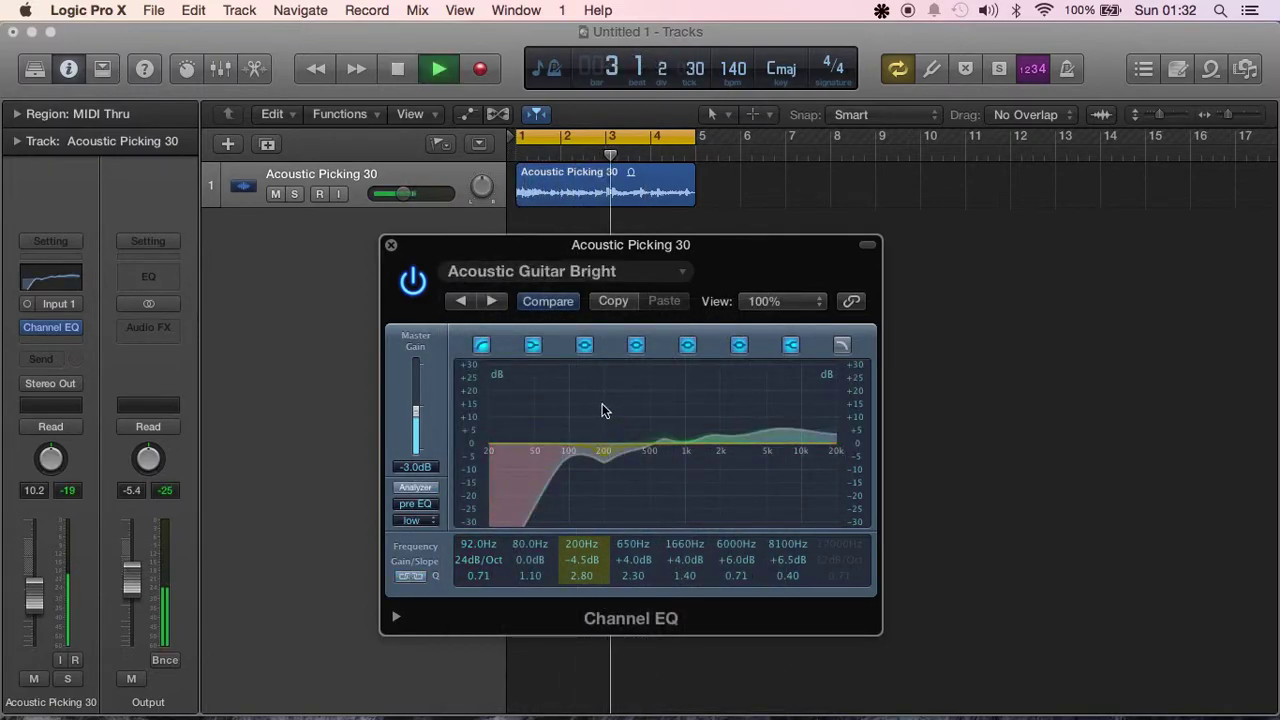
pyautogui.press('space')
# Set the low cut to 106 Hz, the 650 Hz band to +7 dB at 640 Hz and the 1660 Hz band to +5.5 dB, and start playback
pyautogui.moveTo(563, 471)
pyautogui.mouseDown()
pyautogui.moveTo(549, 471)
pyautogui.moveTo(560, 478)
pyautogui.mouseUp()
pyautogui.moveTo(668, 438); pyautogui.dragTo(722, 426)
pyautogui.press('space')
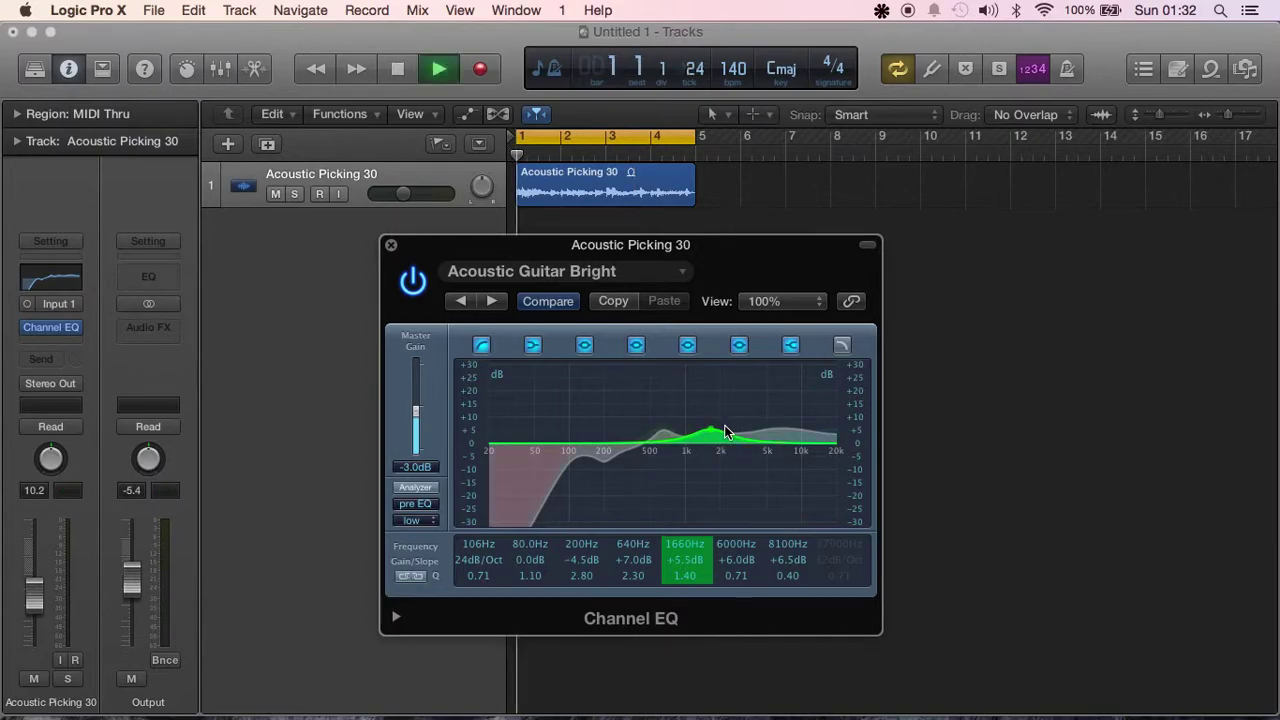
# During playback, set the low cut to 164 Hz, 200 Hz Q to 1.80, and gains of +6 dB at 640 Hz, +6.5 at 1660 and +3.5 at 6000
pyautogui.click(605, 458)
pyautogui.moveTo(607, 460); pyautogui.dragTo(578, 485)
pyautogui.click(566, 485)
pyautogui.moveTo(734, 452); pyautogui.dragTo(677, 449)
pyautogui.moveTo(586, 458); pyautogui.dragTo(588, 459)
pyautogui.press('space')
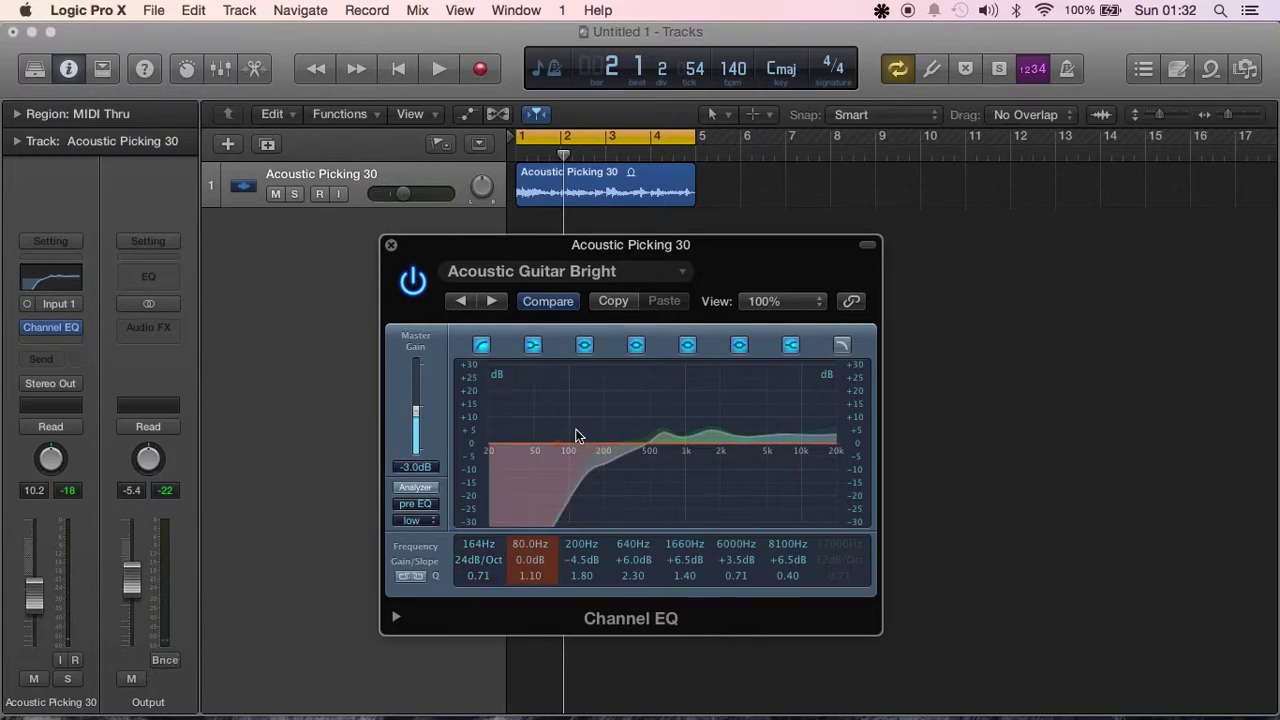